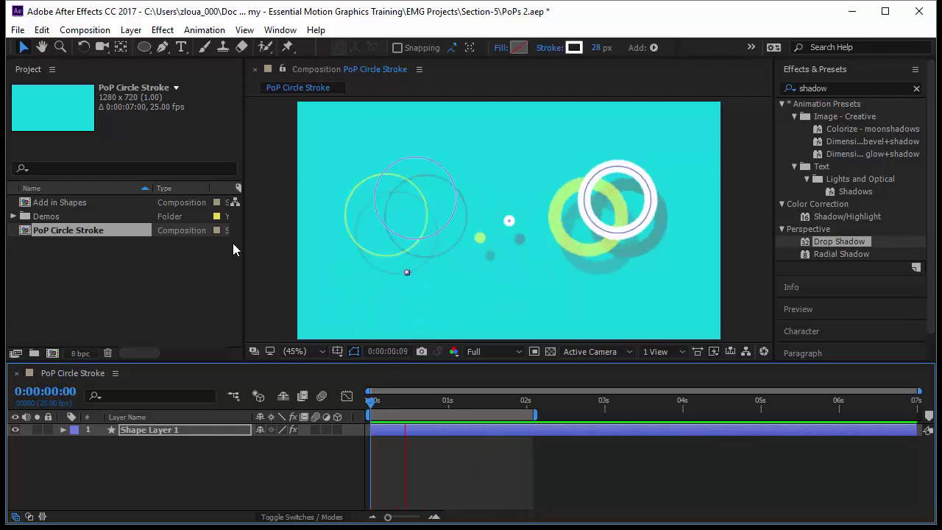
Undo to restore PoP Circle Stroke 2 and rename it 'explain'.
left_click(70, 238)
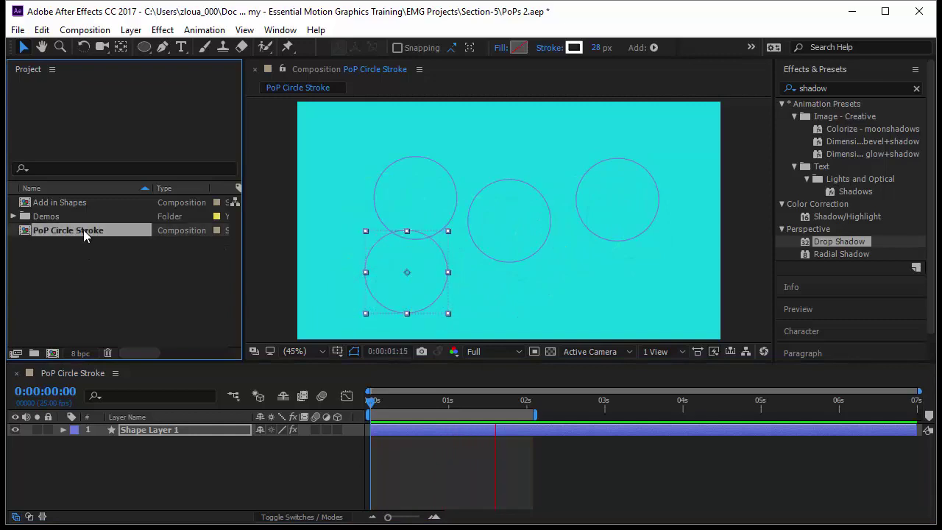
key("ctrl+z")
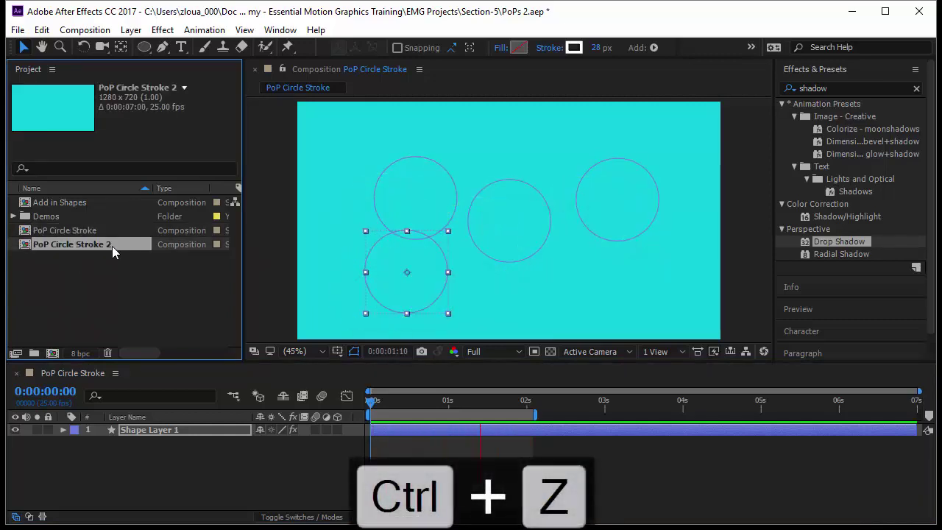
key("Return")
type("explain")
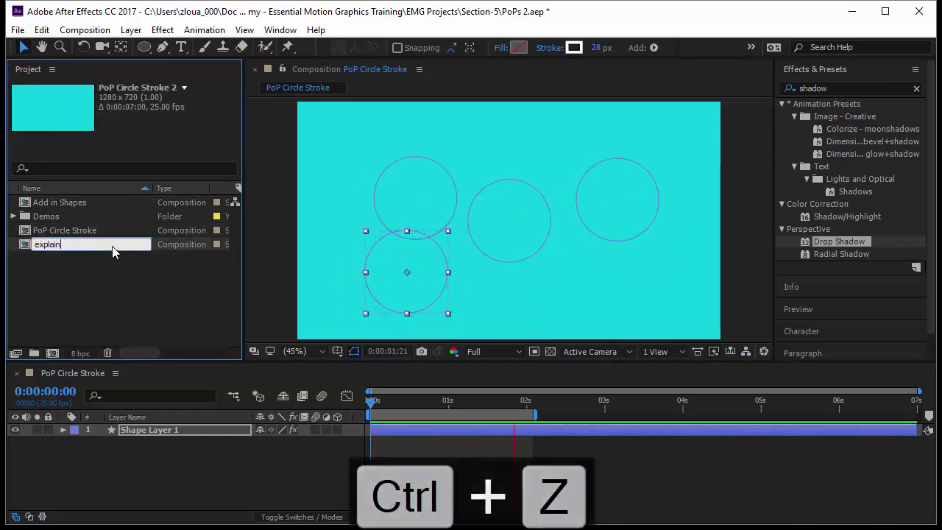
key("Return")
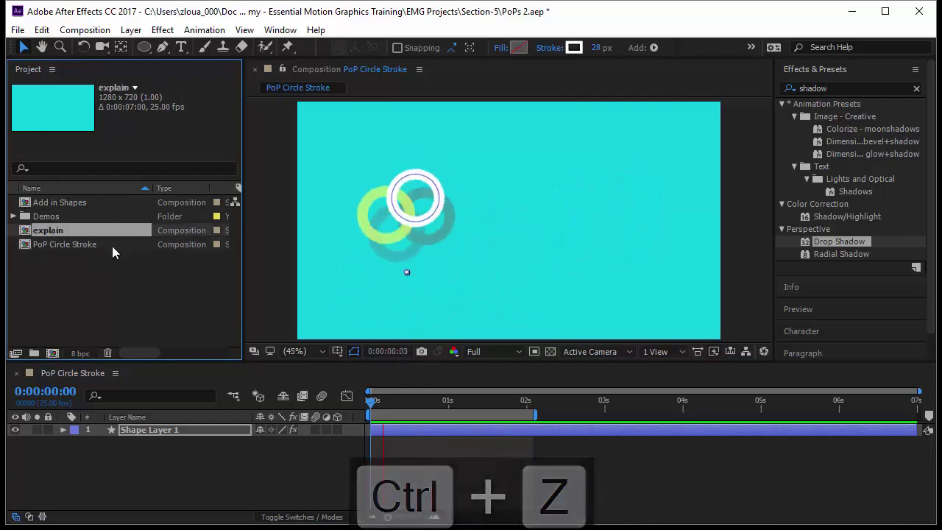
Open the explain composition and show Shape Layer 1's two Drop Shadow effects in Effect Controls.
left_click(77, 227)
double_click(78, 229)
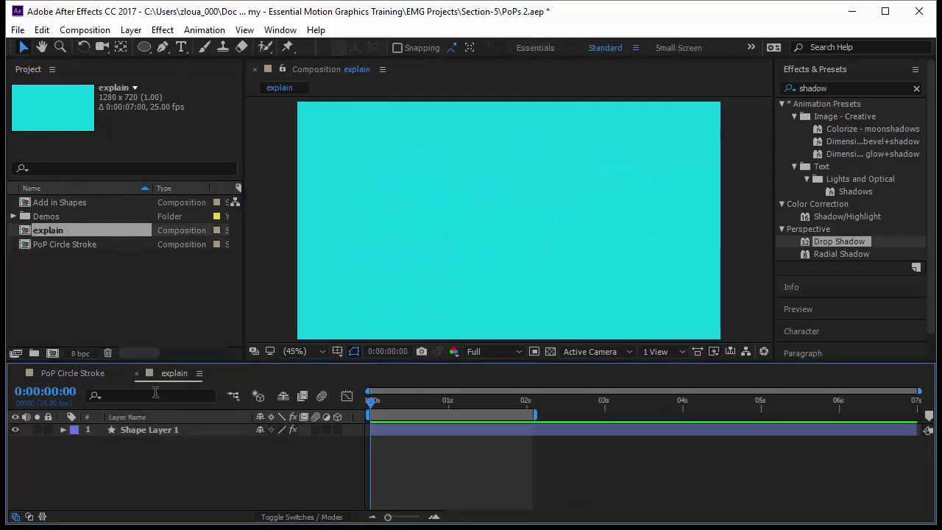
left_click(17, 374)
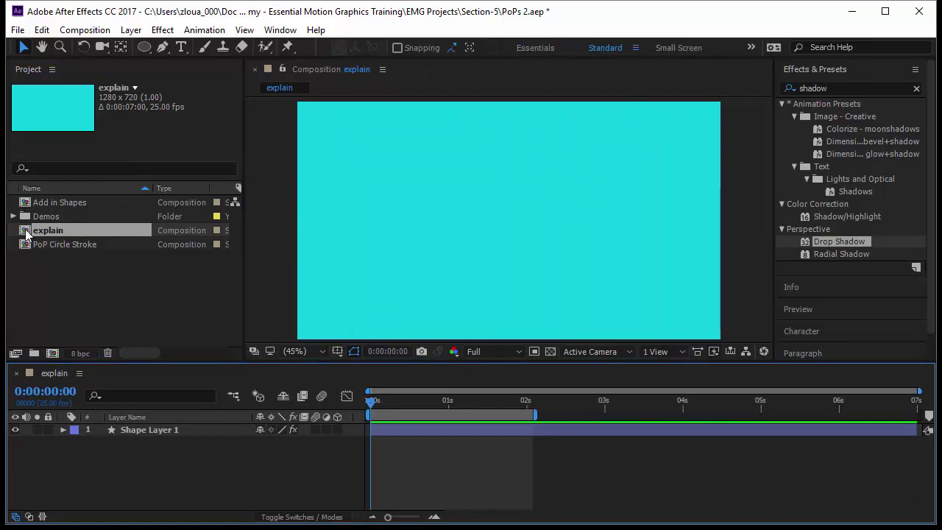
left_click(63, 430)
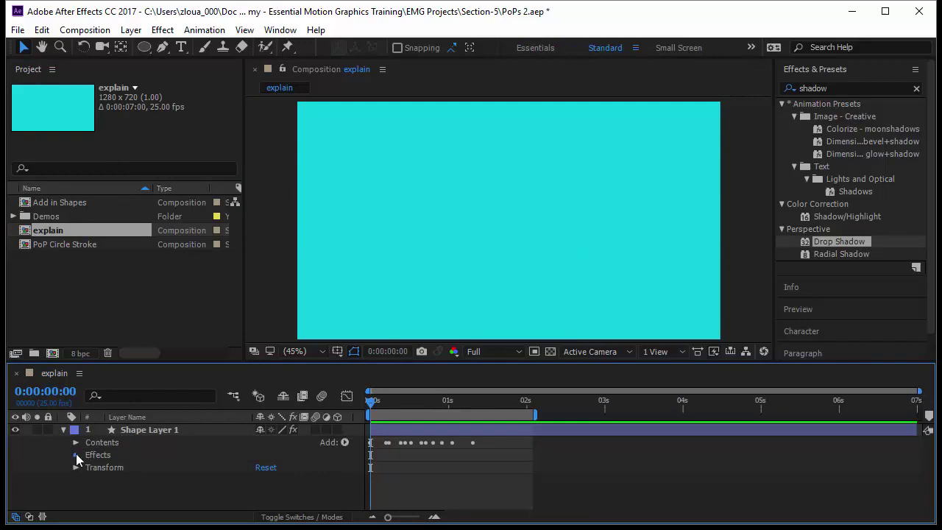
left_click(75, 455)
left_click(112, 468)
double_click(111, 467)
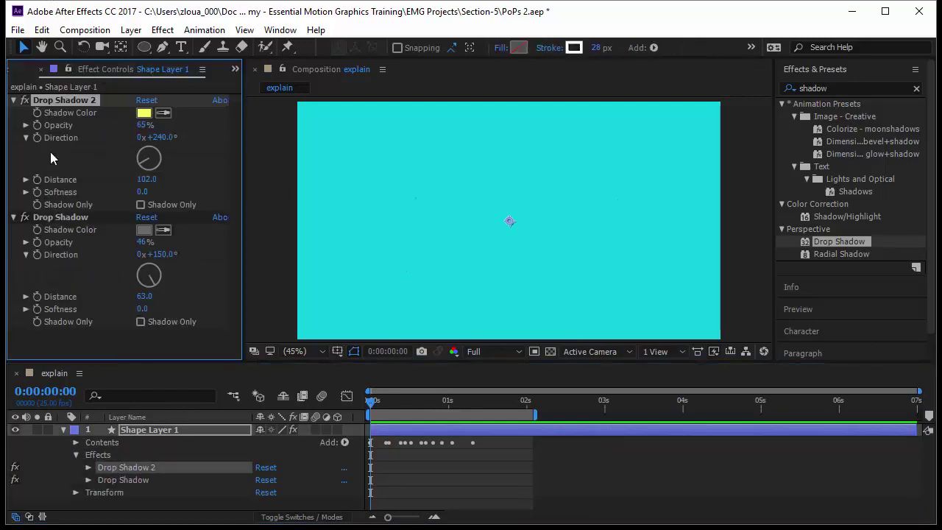
Delete the grey Drop Shadow and rename Drop Shadow 2 to 'Drop Shadow First'.
left_click(46, 218)
key("Delete")
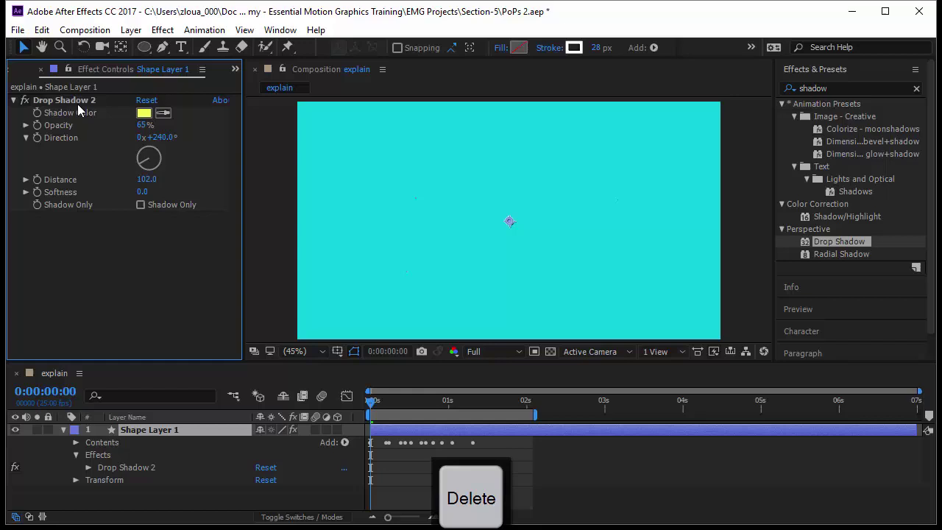
left_click(77, 104)
key("Return")
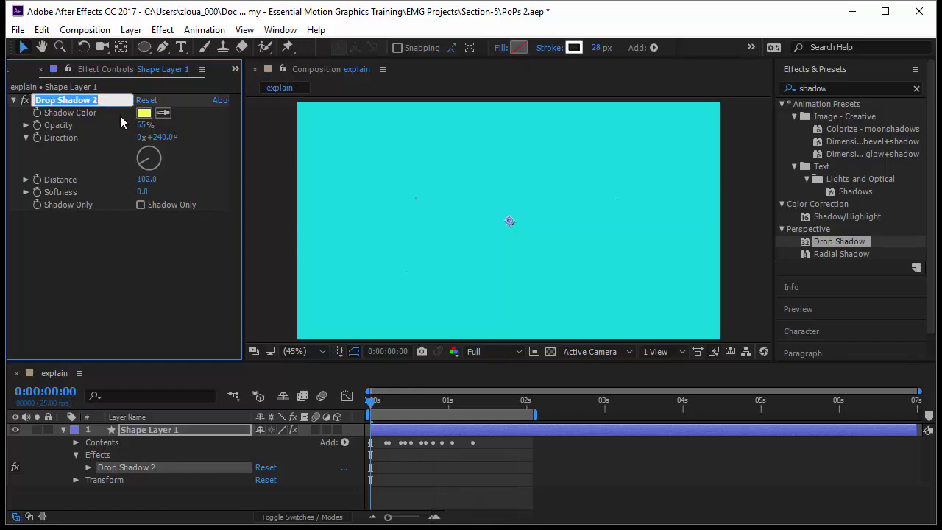
key("Right")
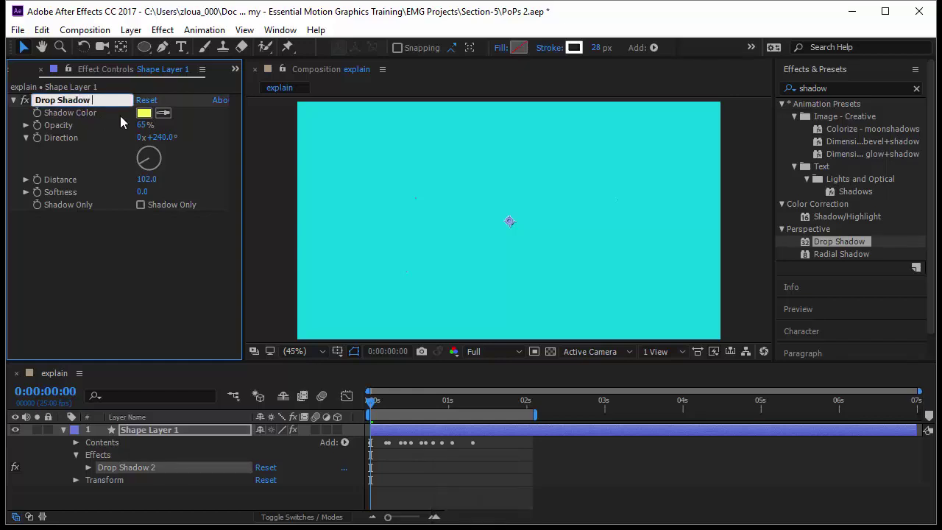
type("First")
key("Return")
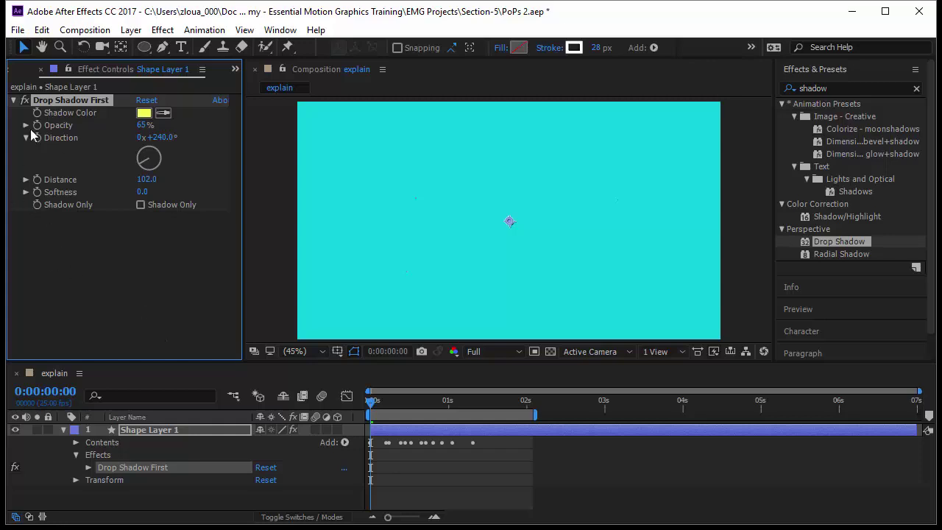
Play the preview and give Drop Shadow First 59% opacity, 218° direction, 104 distance and 15 softness.
left_click(370, 409)
key("space")
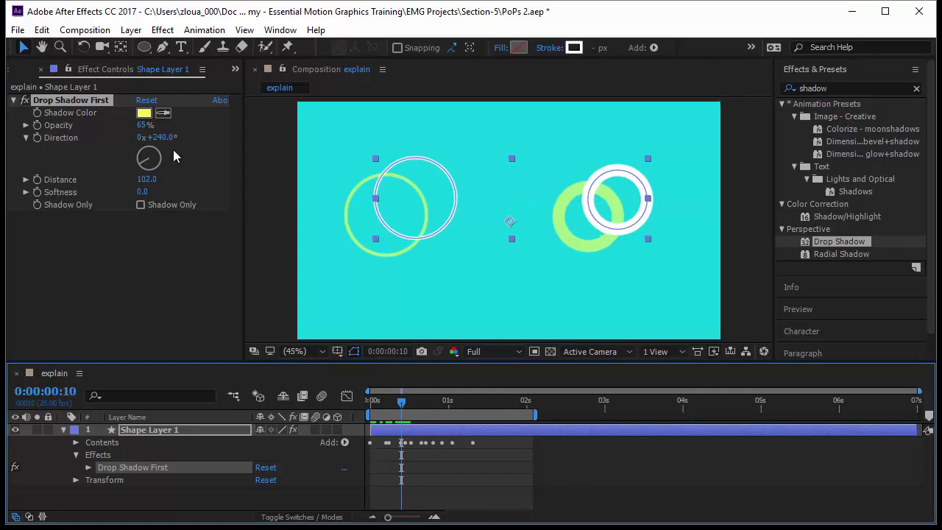
left_click_drag(141, 131, 145, 131)
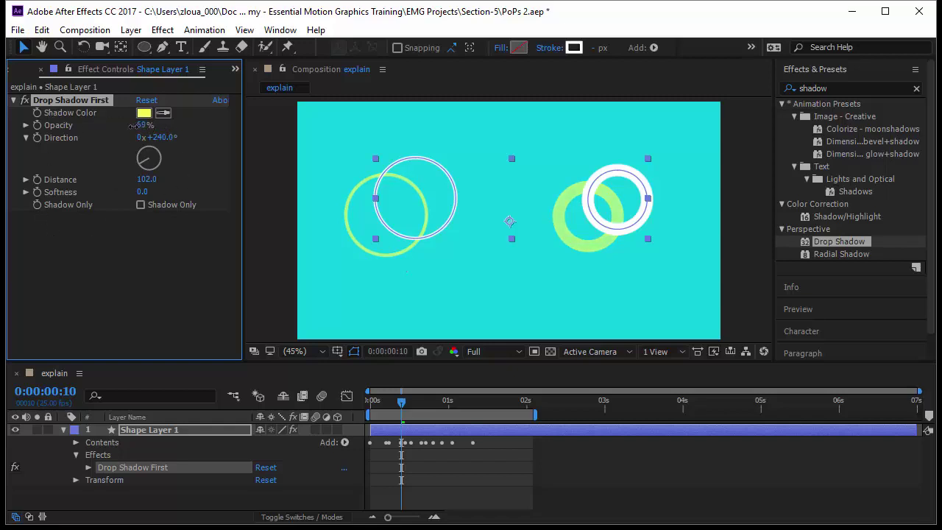
left_click_drag(161, 140, 370, 181)
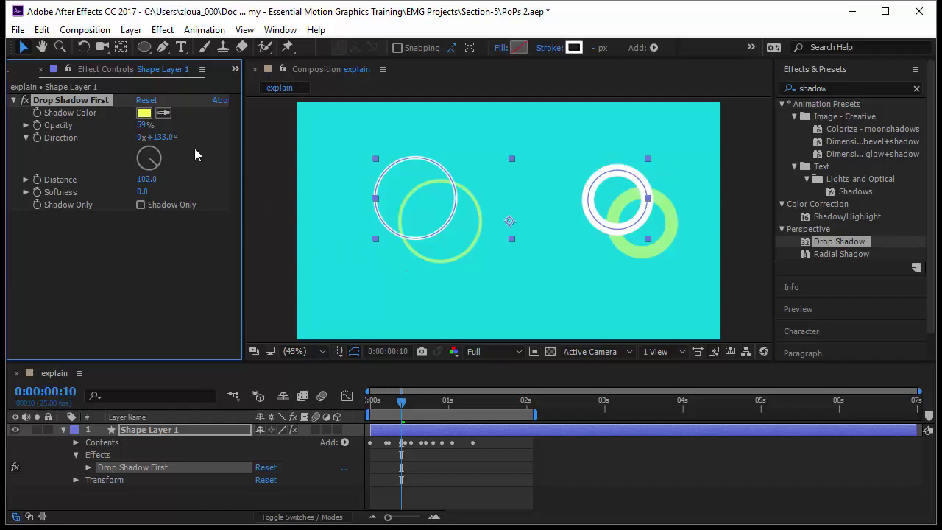
left_click_drag(170, 144, 233, 144)
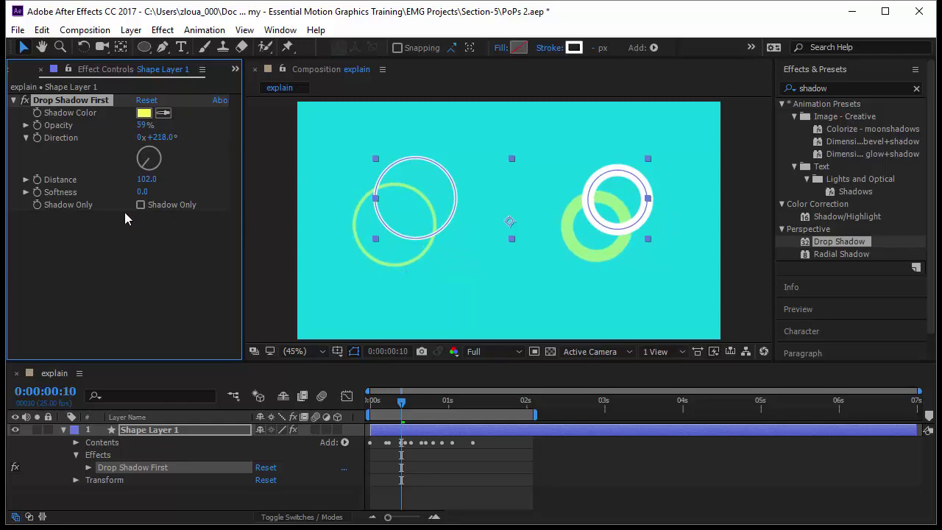
left_click_drag(145, 181, 92, 212)
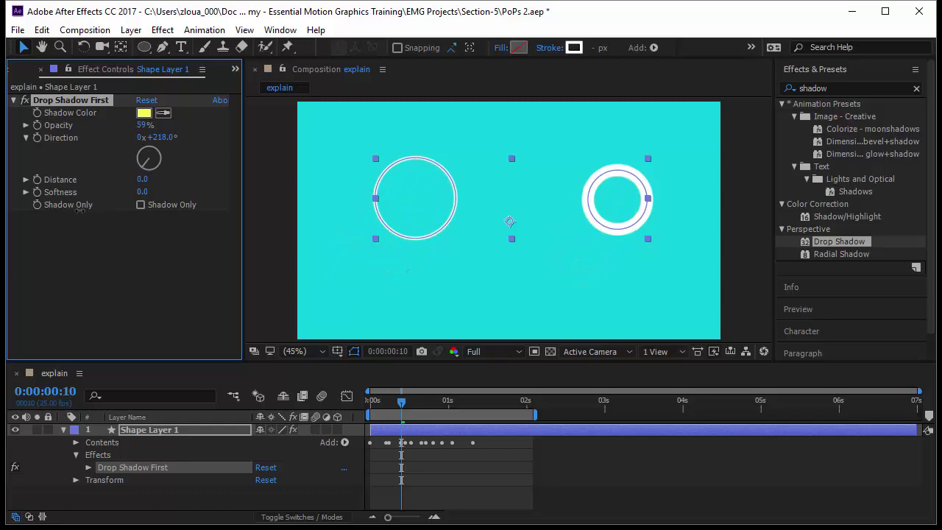
left_click_drag(93, 208, 149, 204)
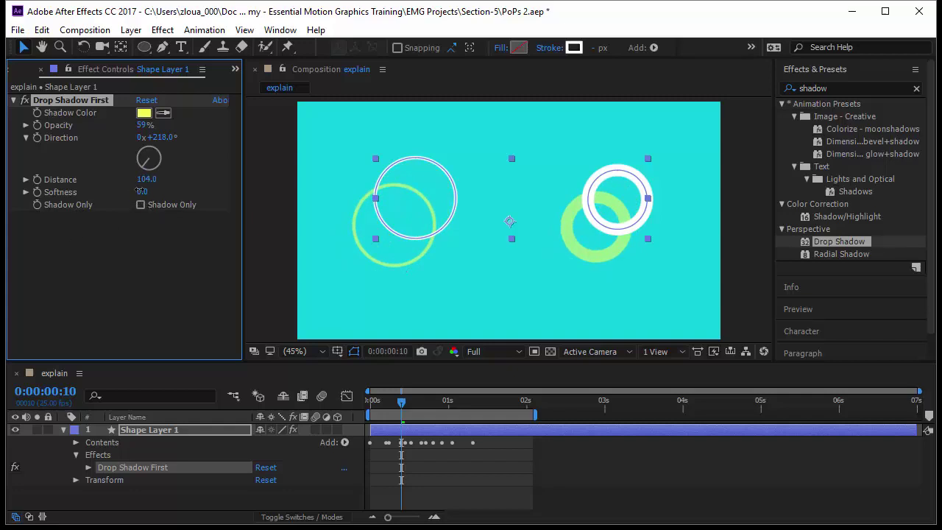
left_click_drag(208, 195, 76, 214)
Preview with Shadow Only on, then switch Shadow Only off so the white rings return.
left_click(140, 206)
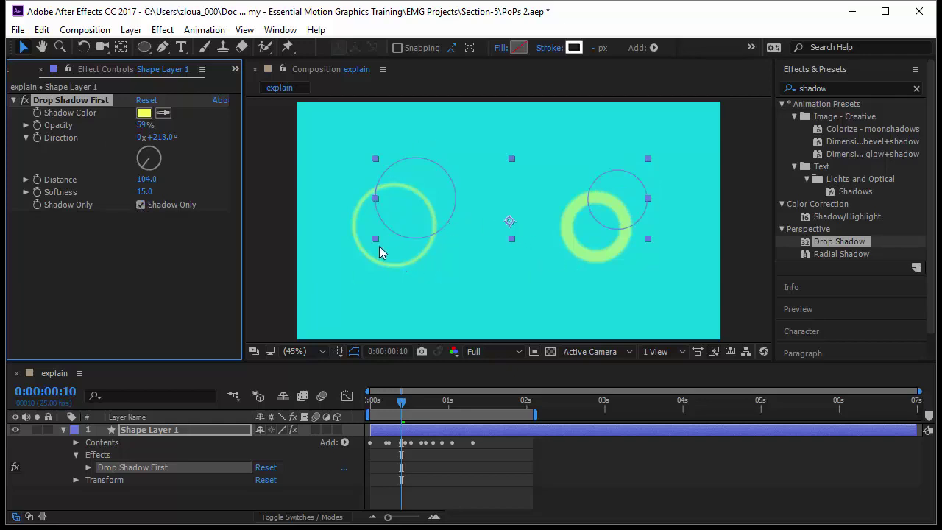
left_click(401, 415)
key("space")
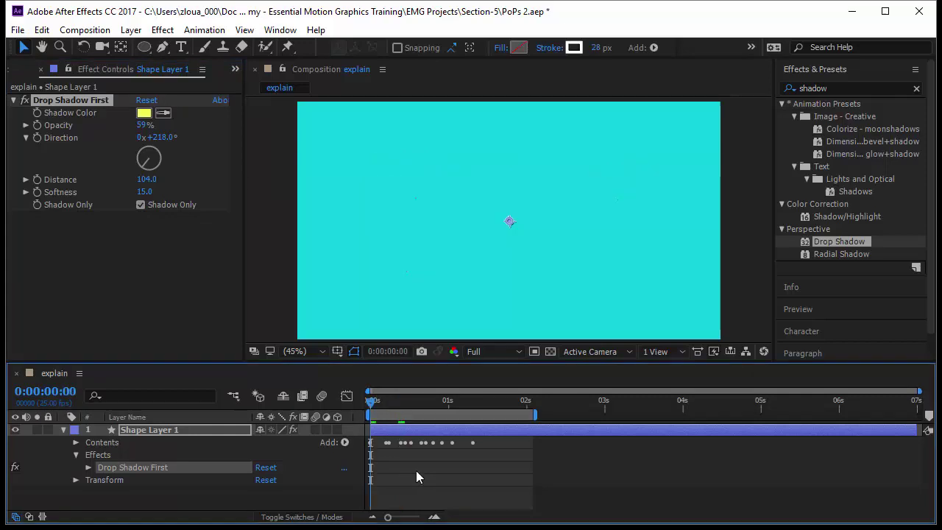
left_click(561, 483)
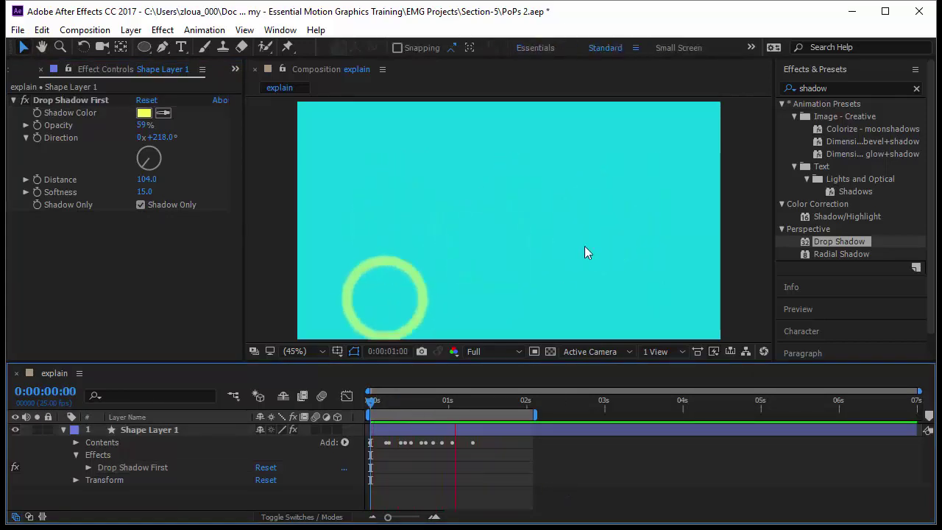
left_click(140, 205)
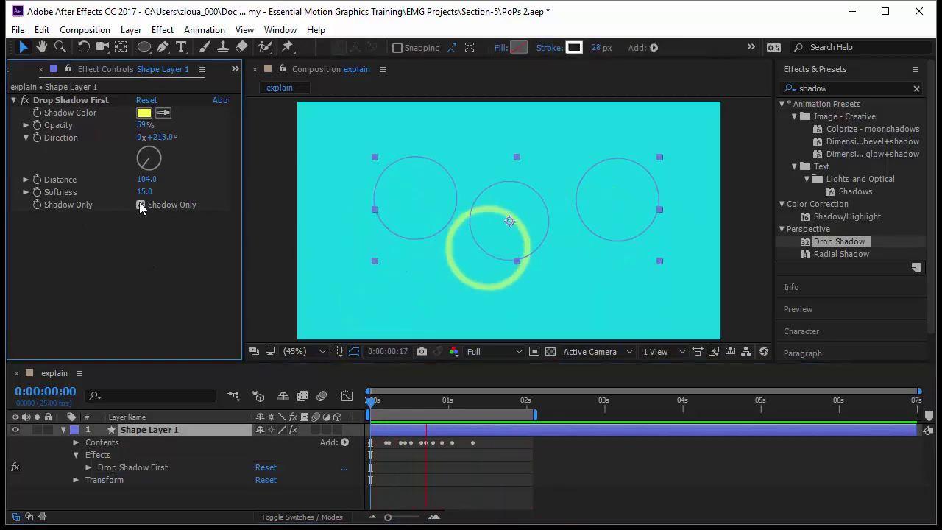
left_click(141, 206)
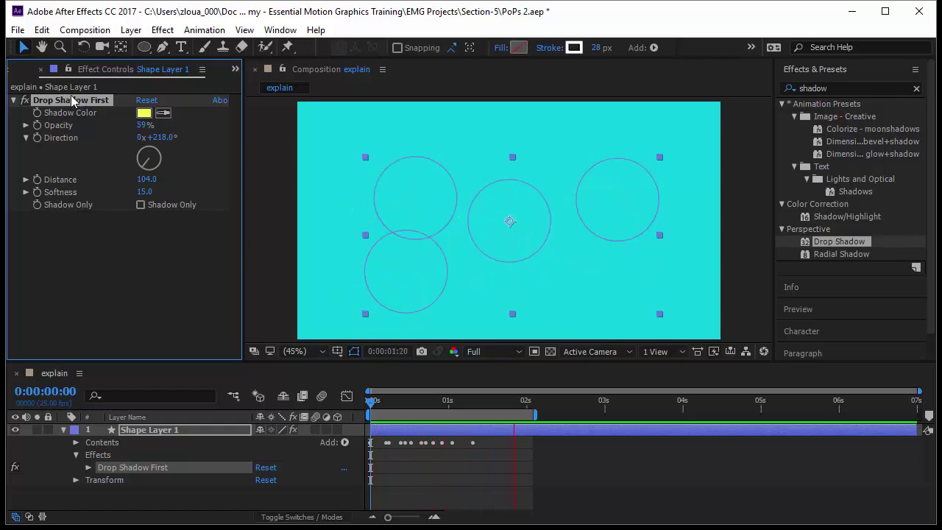
Duplicate Drop Shadow First with Ctrl+D and rename the copy 'Drop Shadow Second'.
key("ctrl+d")
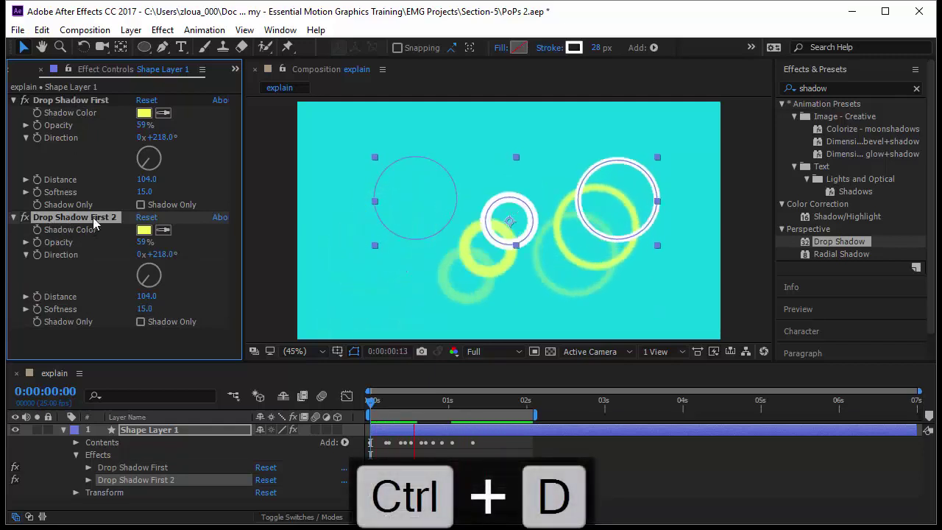
key("Return")
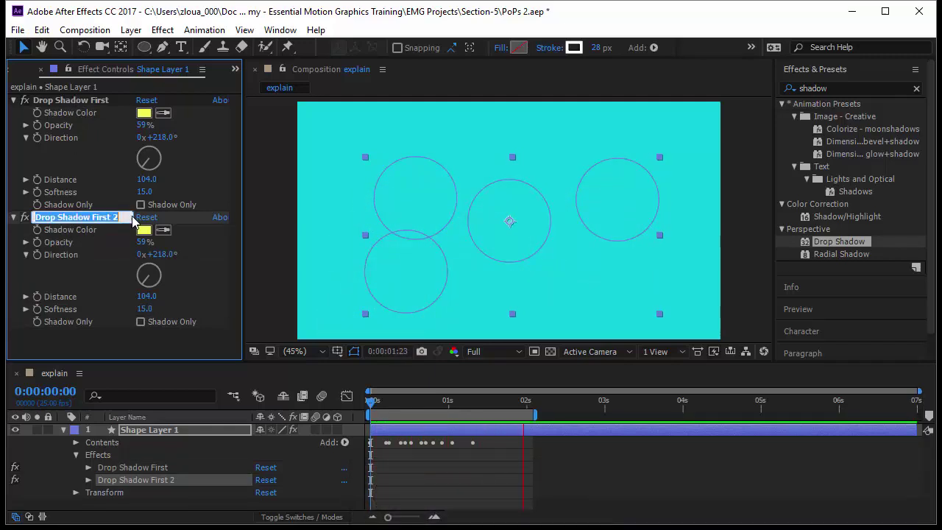
key("Right")
key("BackSpace")
key("BackSpace")
key("BackSpace")
key("BackSpace")
key("BackSpace")
key("BackSpace")
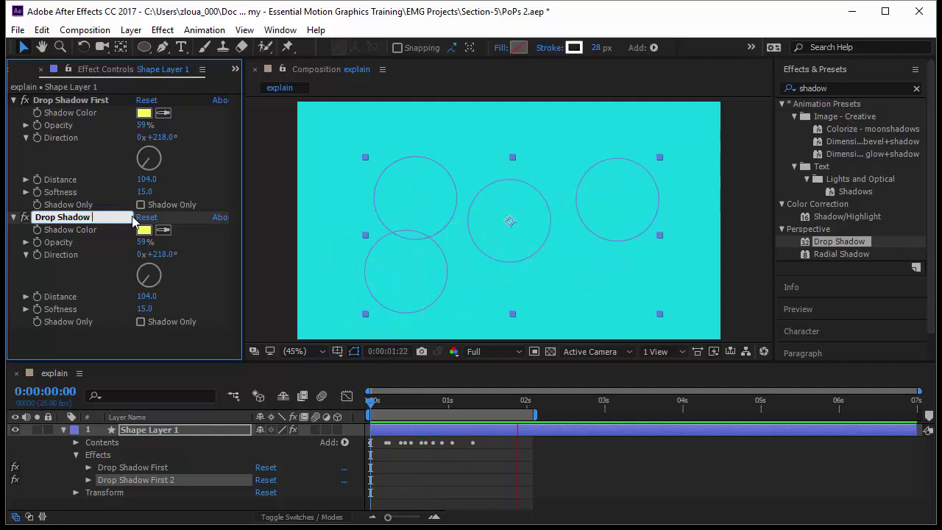
type("Second")
key("Return")
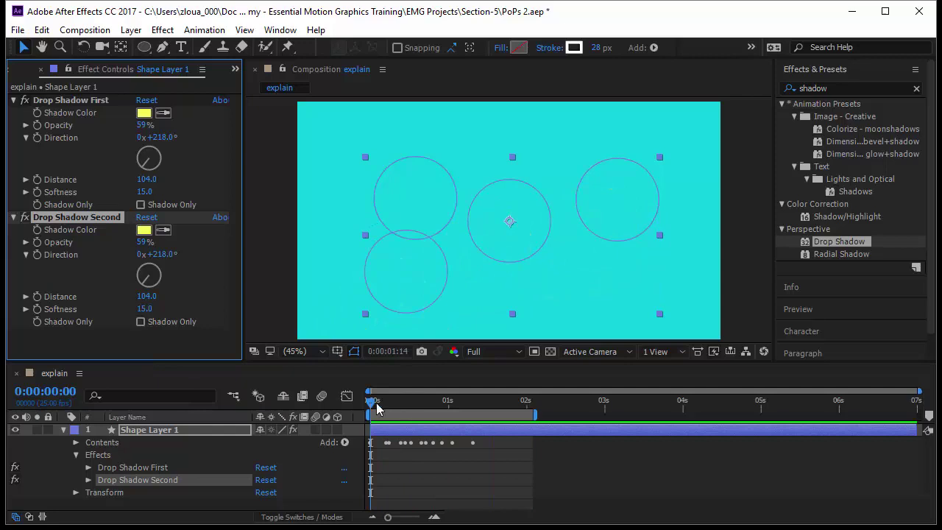
At frame 13, toggle each drop shadow off and on to compare them.
left_click_drag(376, 409, 410, 412)
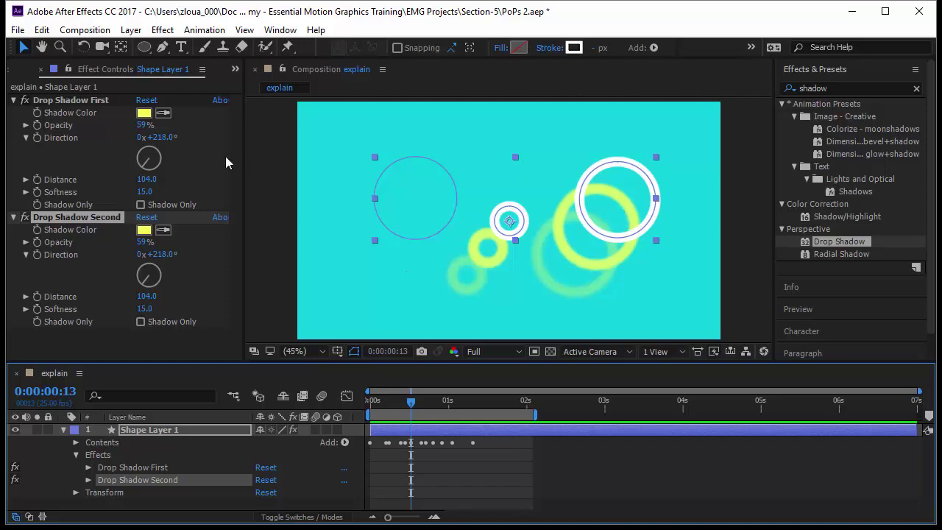
left_click(24, 101)
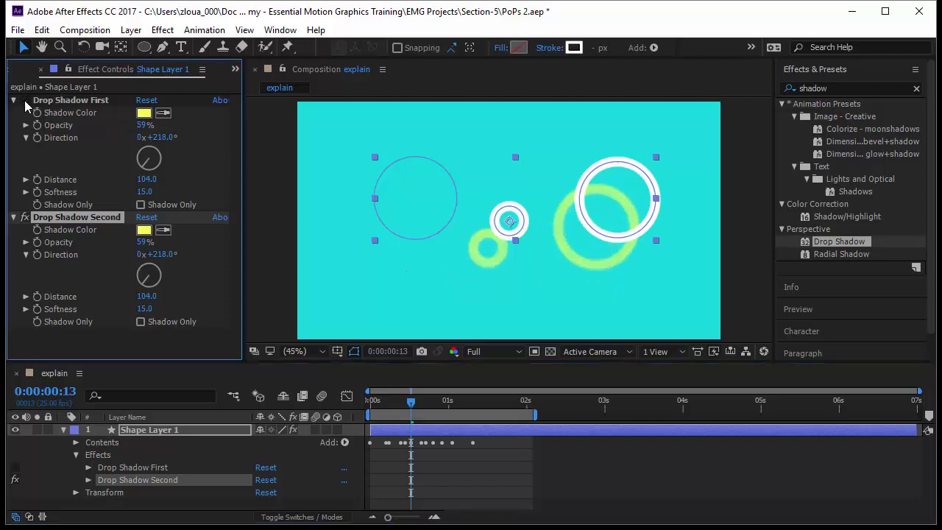
left_click(24, 101)
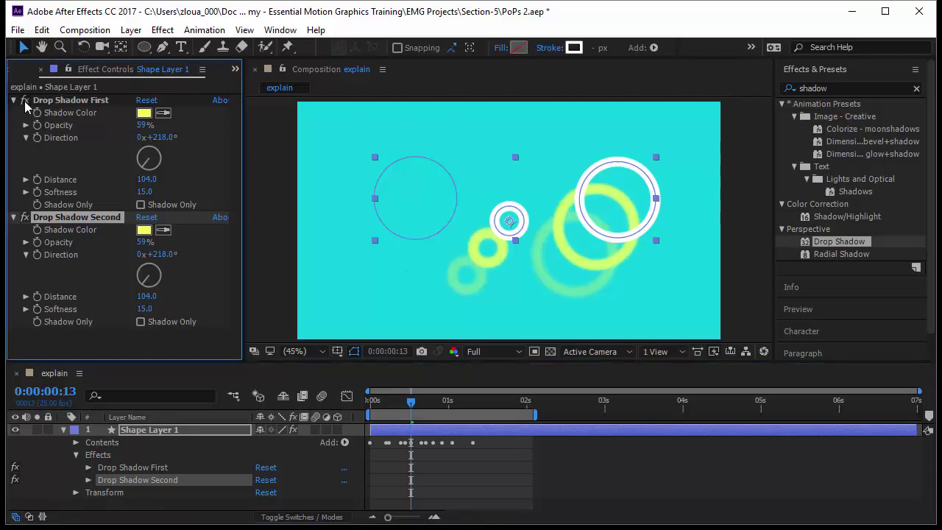
left_click(25, 217)
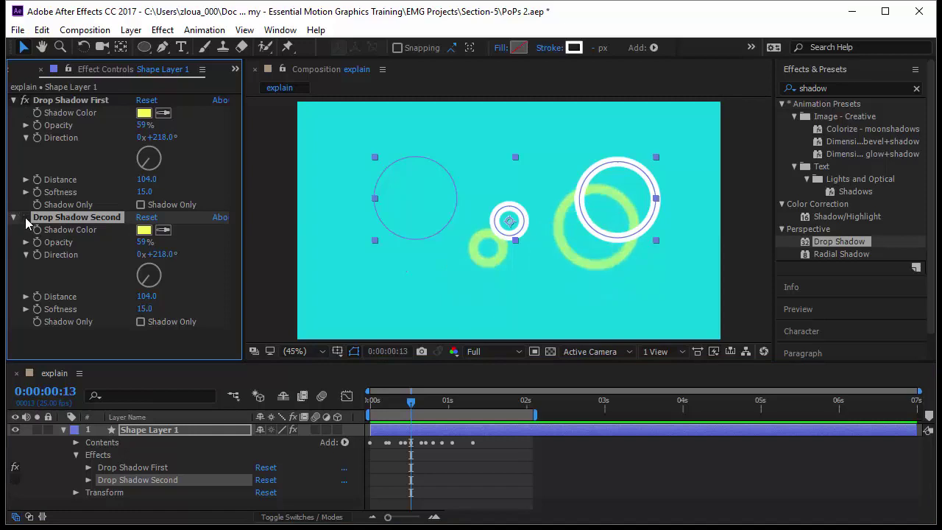
left_click(25, 217)
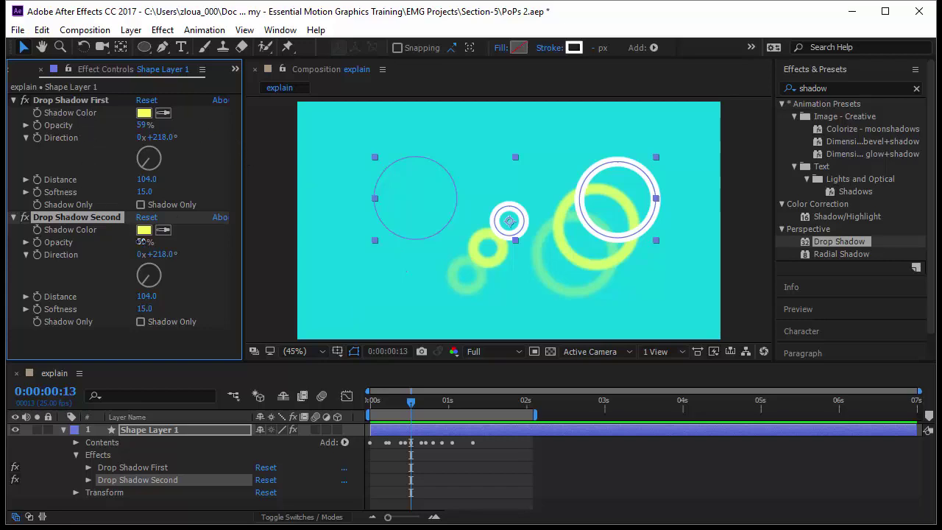
Set Drop Shadow Second to 100% opacity and 353° direction.
left_click_drag(140, 243, 256, 250)
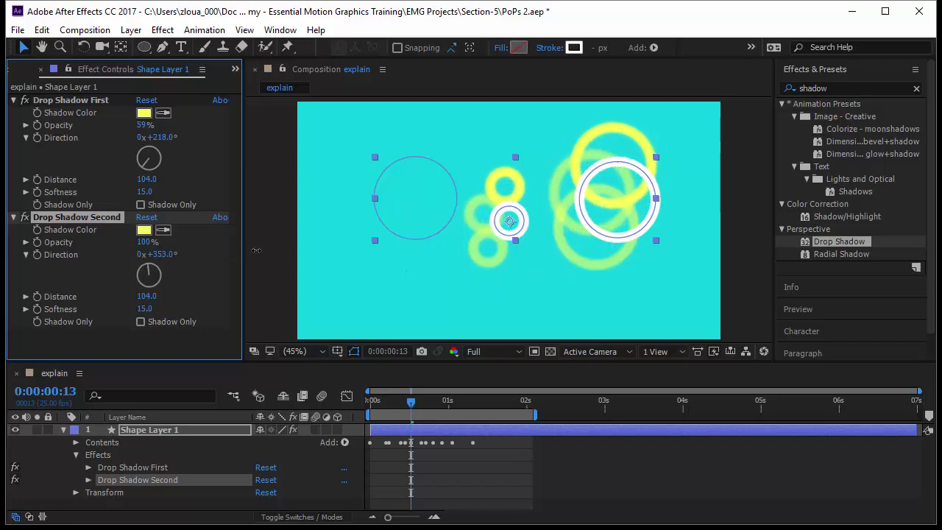
left_click(81, 100)
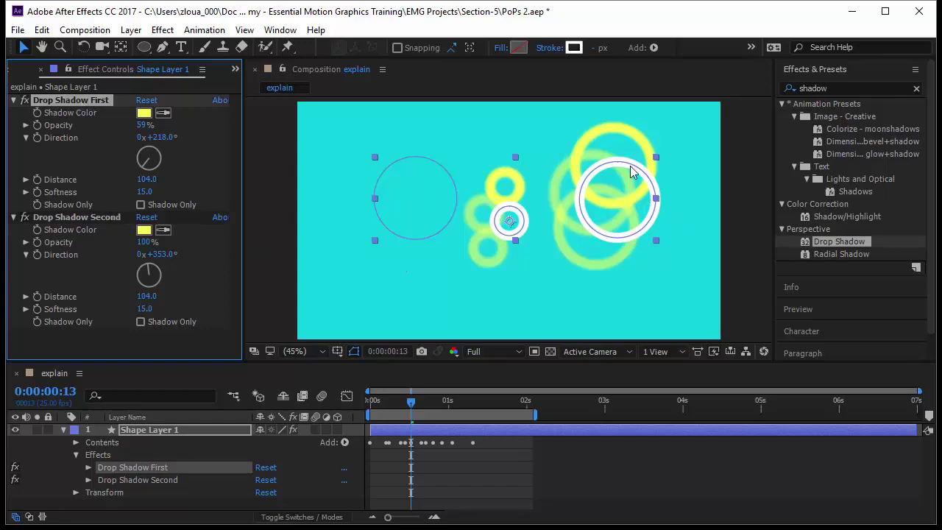
left_click(81, 217)
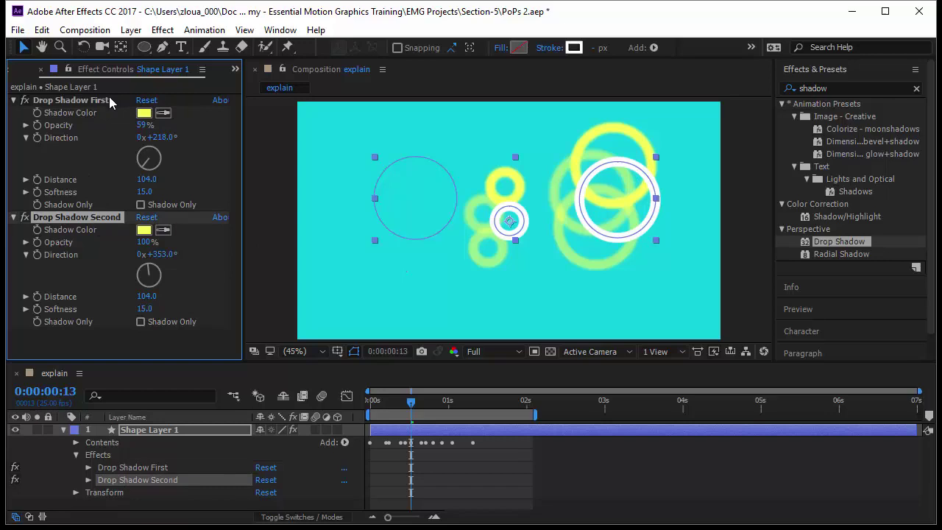
left_click(98, 318)
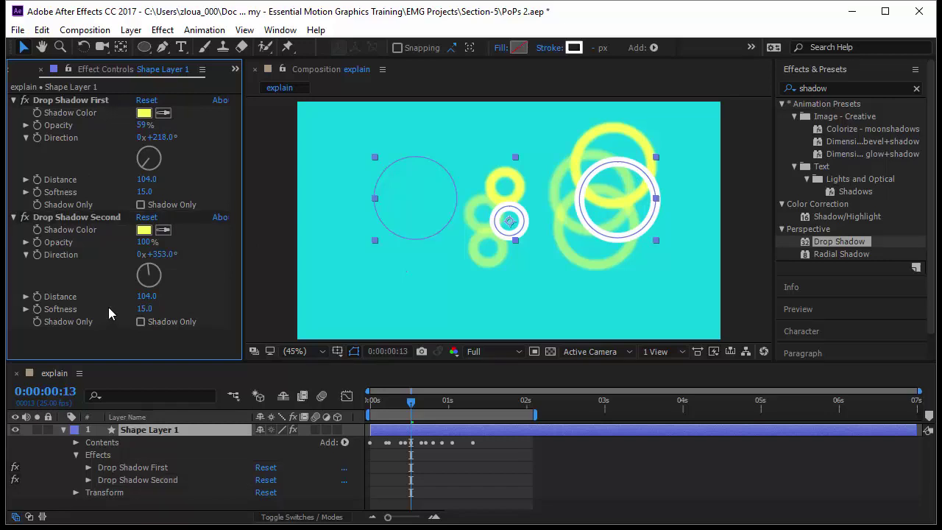
Change Drop Shadow Second's shadow colour to dark grey 454545.
left_click(145, 230)
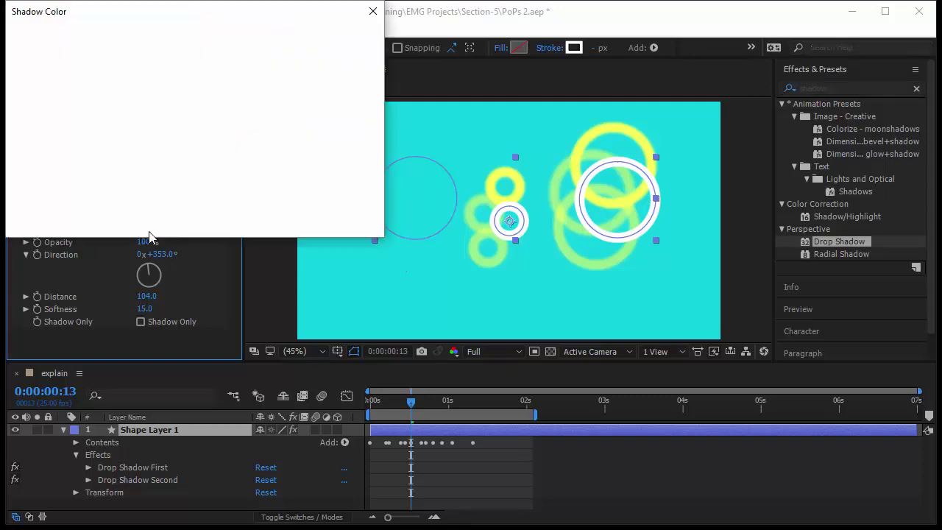
mouse_move(176, 90)
left_mouse_down()
mouse_move(7, 168)
mouse_move(16, 167)
left_mouse_up()
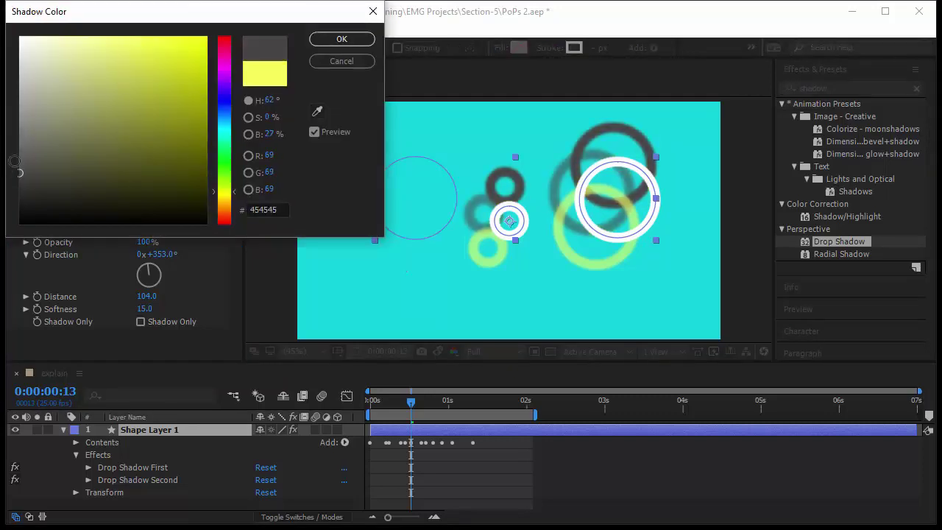
left_click(359, 42)
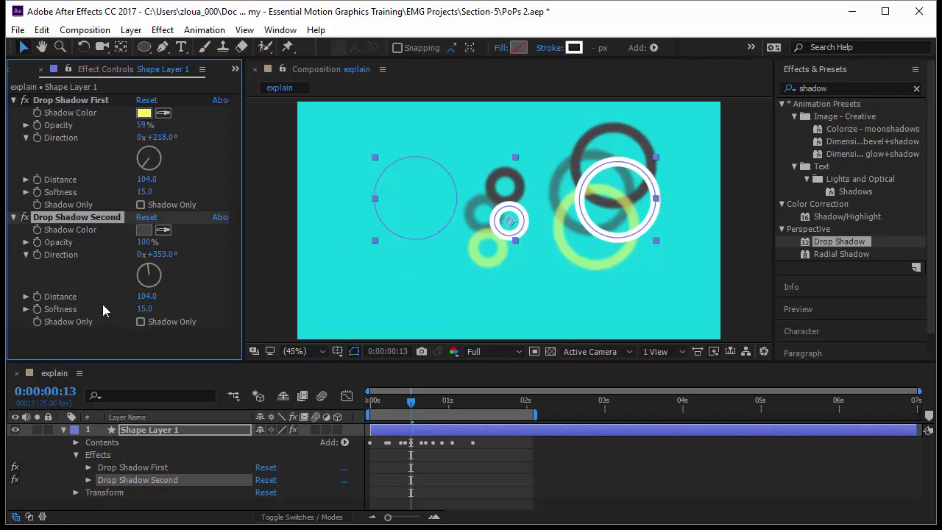
Delete both Drop Shadow Second and Drop Shadow First from Shape Layer 1.
left_click(105, 102)
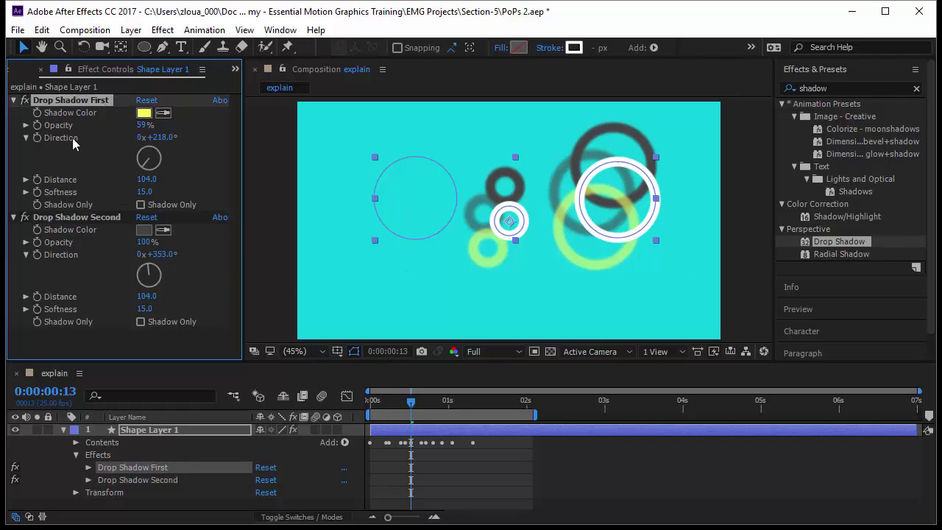
left_click(84, 218)
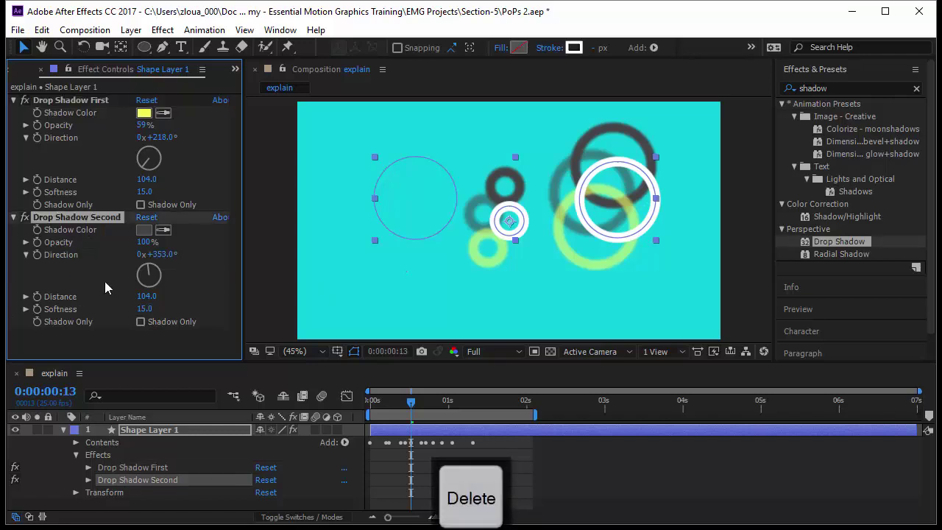
key("Delete")
left_click(90, 103)
key("Delete")
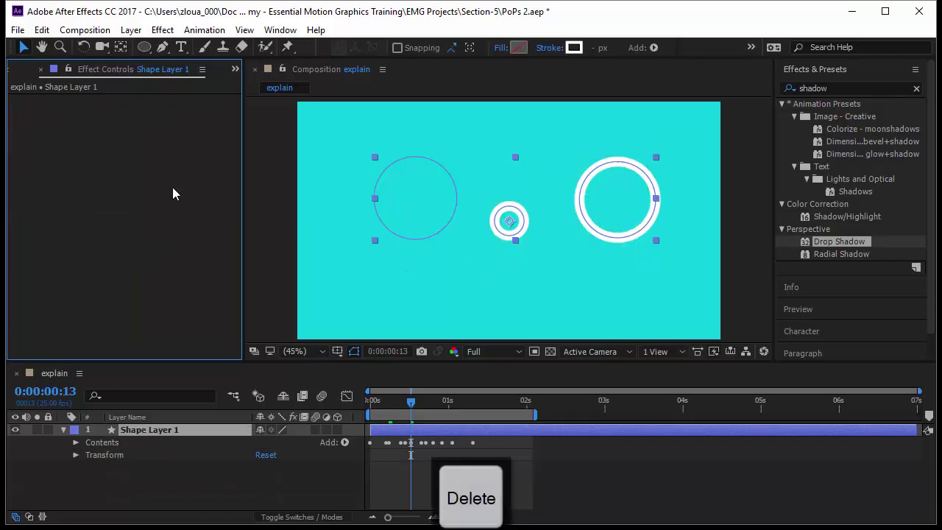
Apply Radial Shadow to Shape Layer 1 and set its opacity to 35%.
left_click(847, 254)
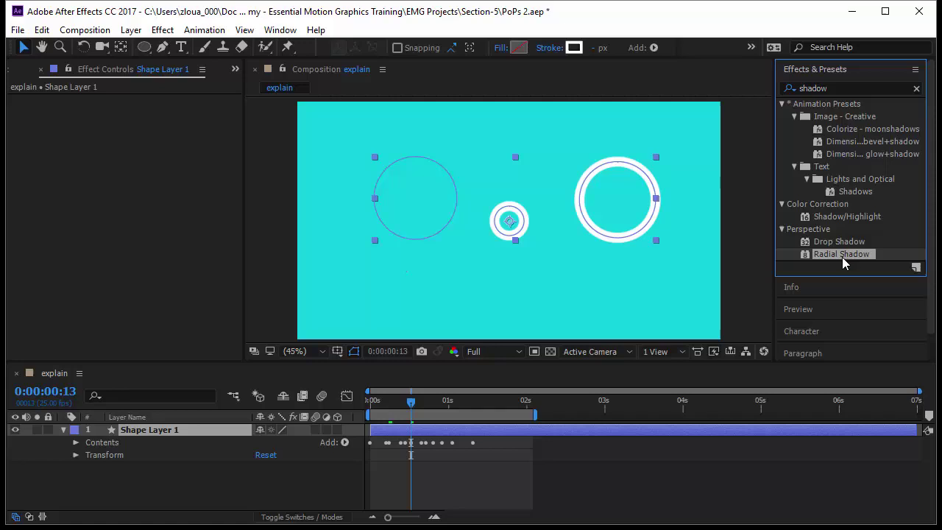
left_click_drag(842, 257, 147, 243)
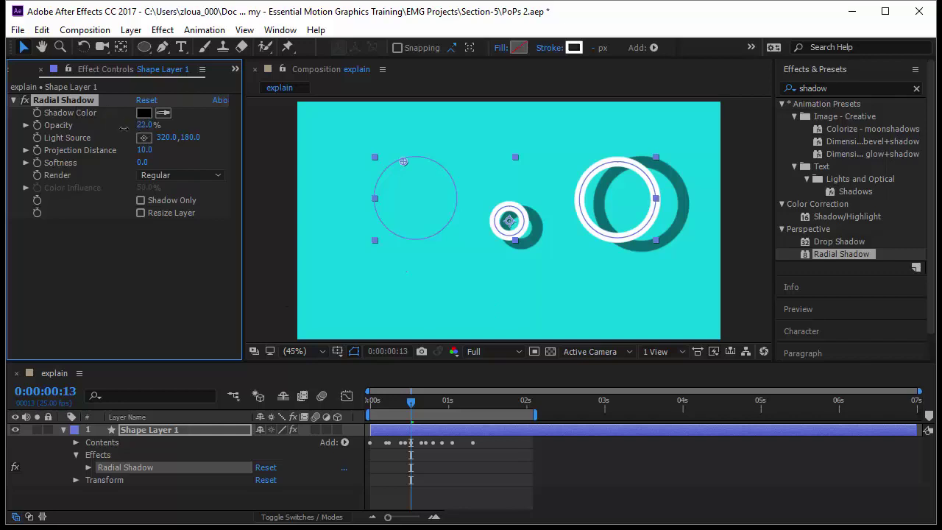
mouse_move(124, 129)
left_mouse_down()
mouse_move(106, 132)
mouse_move(129, 135)
left_mouse_up()
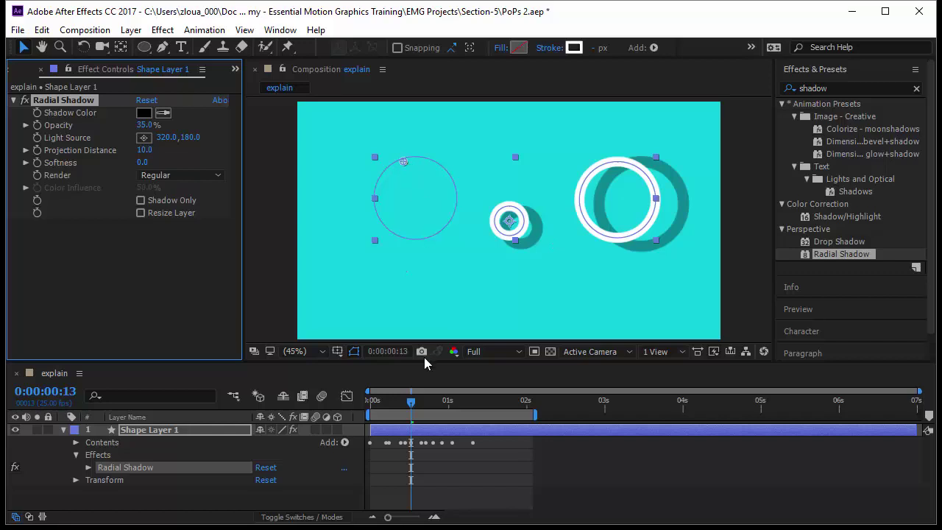
left_click_drag(411, 402, 426, 402)
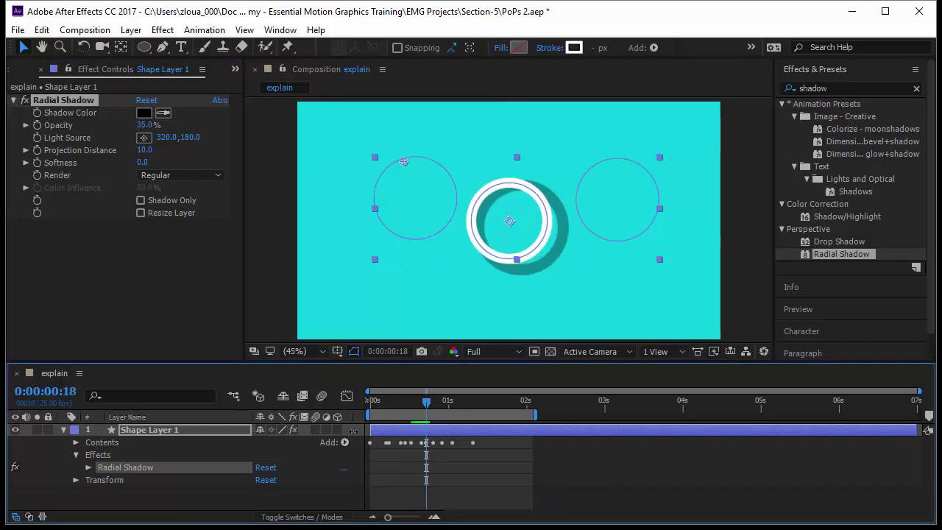
Reveal Shape Layer 1's keyframes and drag the Size and Stroke Width keyframes earlier.
left_click(190, 429)
key("y")
key("u")
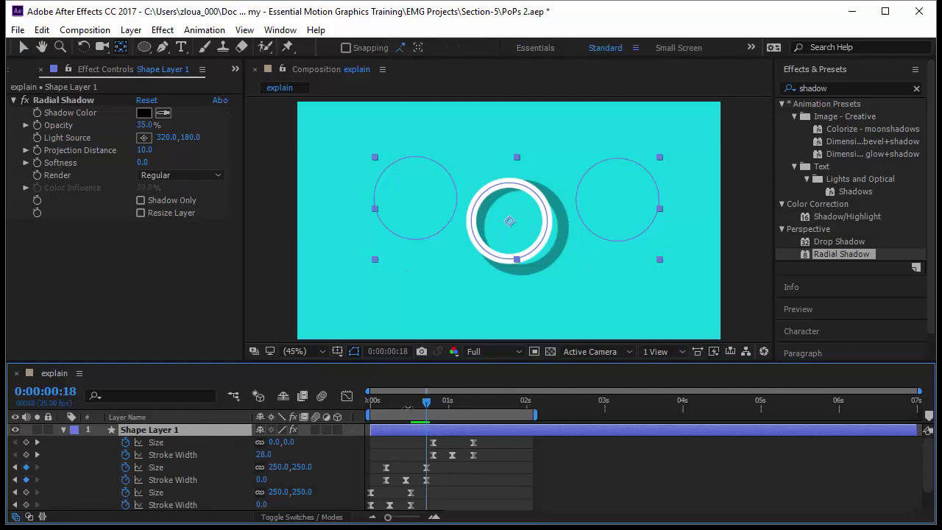
left_click_drag(426, 402, 396, 402)
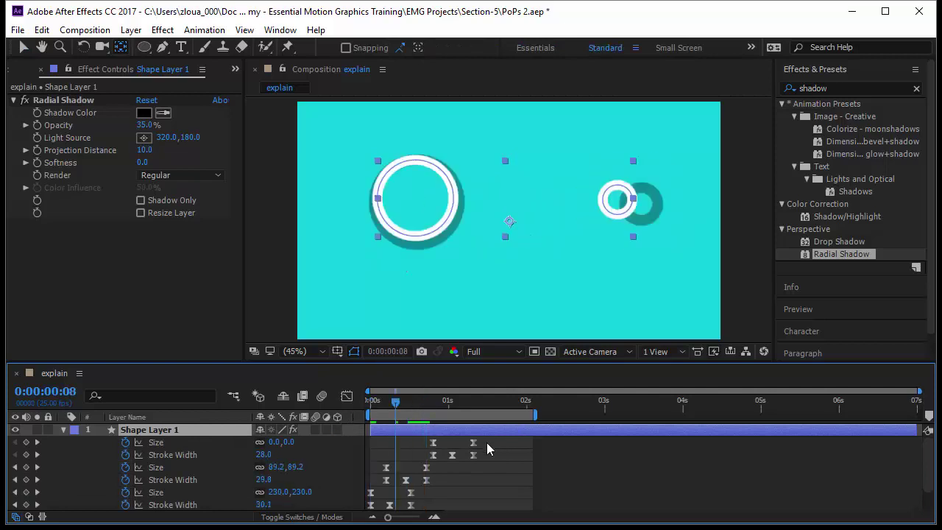
mouse_move(487, 443)
left_mouse_down()
mouse_move(423, 458)
mouse_move(366, 457)
left_mouse_up()
mouse_move(443, 469)
left_mouse_down()
mouse_move(377, 481)
mouse_move(454, 492)
mouse_move(387, 514)
mouse_move(400, 508)
mouse_move(373, 506)
left_mouse_up()
scroll(455, 488, "down", 2)
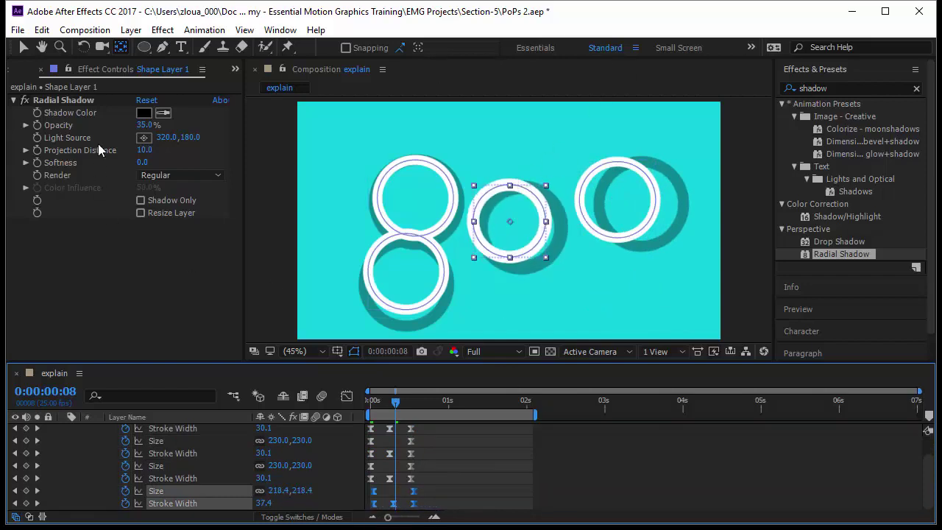
Select Radial Shadow and reposition its light source so the shadows fall outward.
left_click(67, 99)
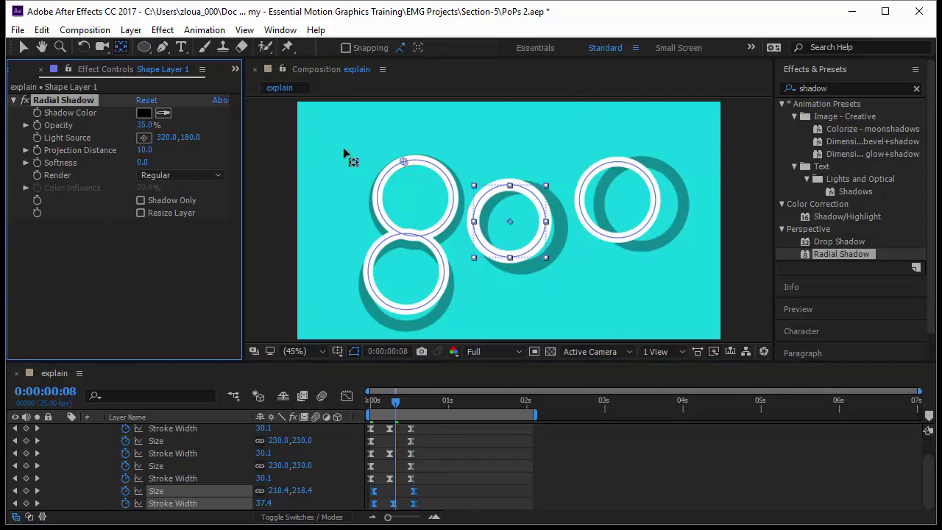
left_click_drag(406, 160, 511, 206)
left_click_drag(514, 169, 328, 297)
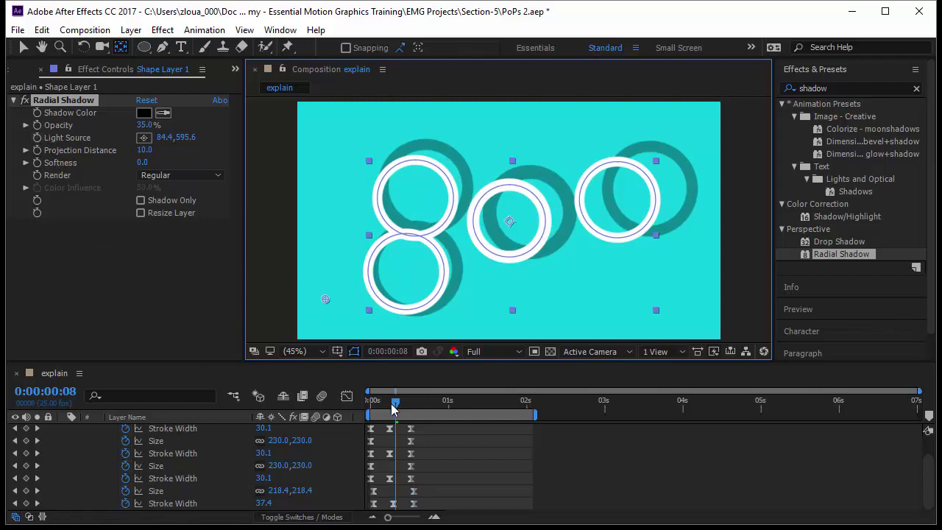
Keyframe the light source at 0:00, then move it to the top right at one second.
left_click_drag(390, 404, 341, 409)
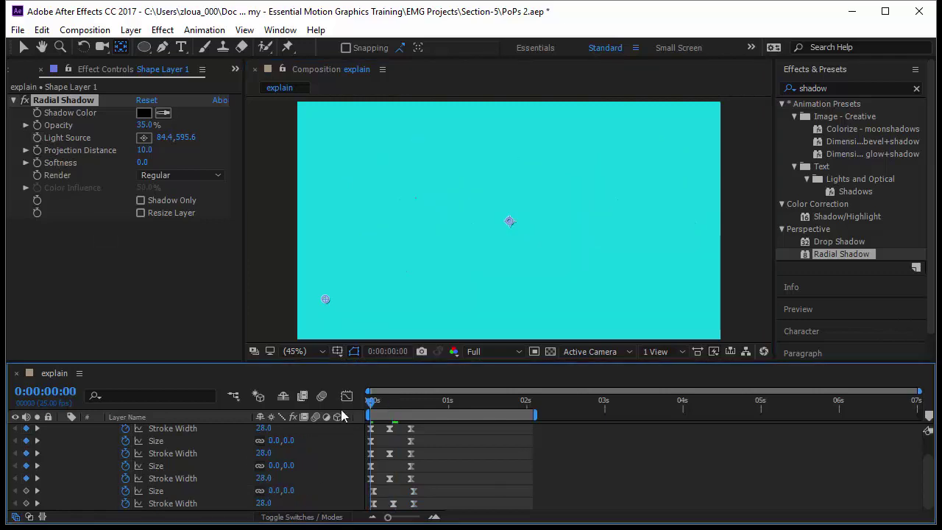
left_click(37, 138)
left_click_drag(372, 402, 448, 423)
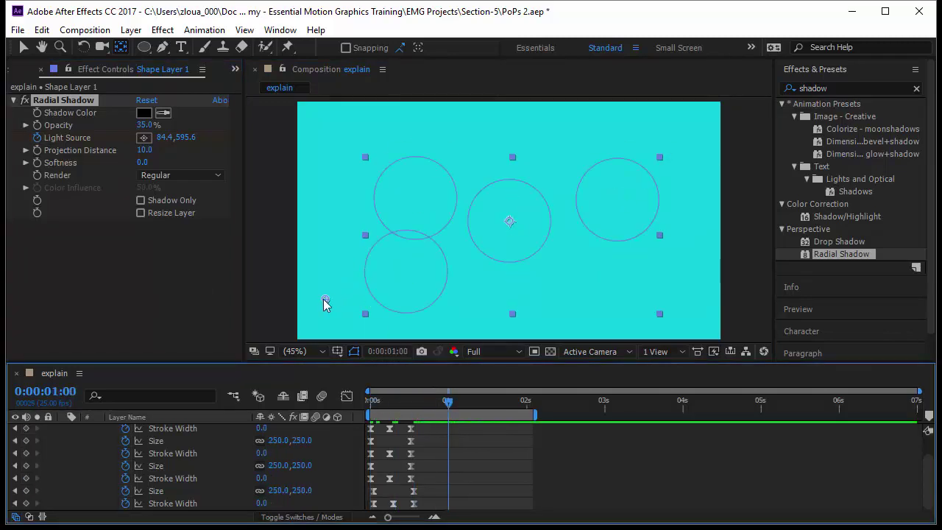
left_click_drag(325, 300, 567, 134)
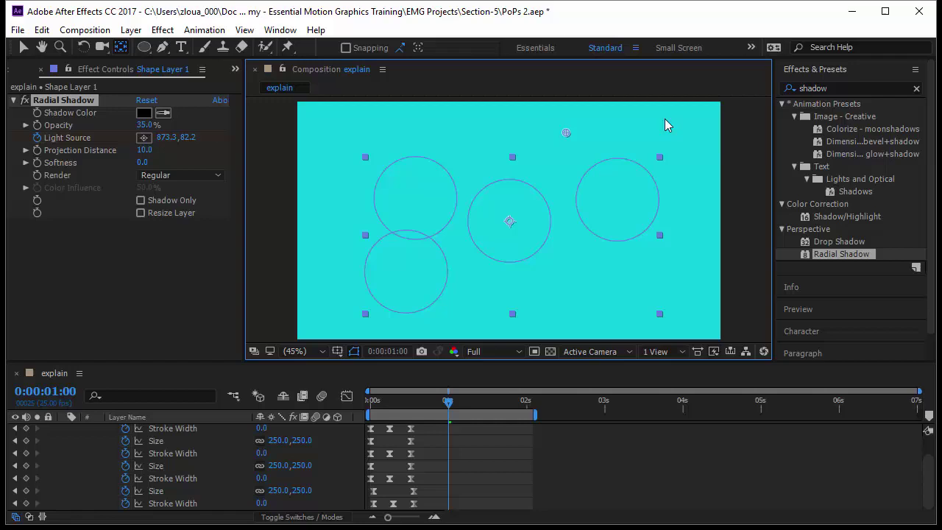
left_click_drag(665, 125, 680, 123)
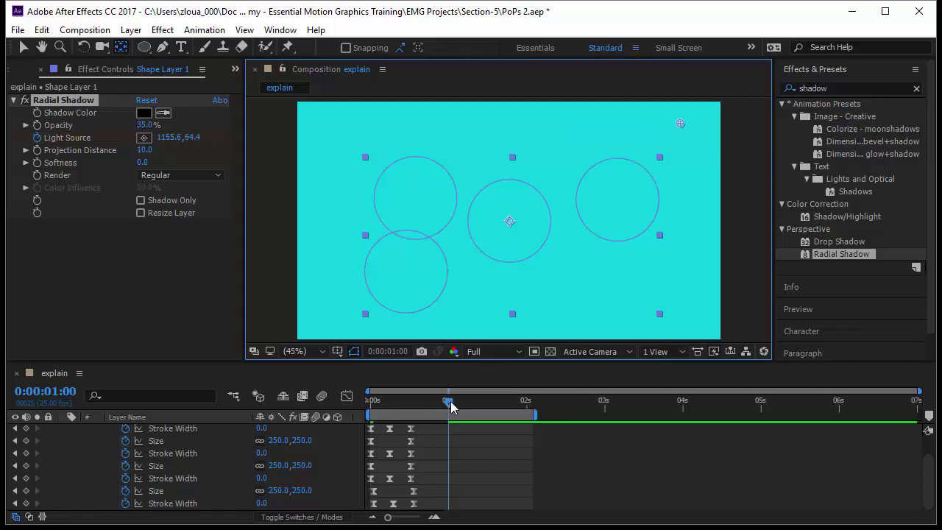
Scrub back through the start to frame 7 to check the animated shadows.
left_click_drag(449, 404, 341, 424)
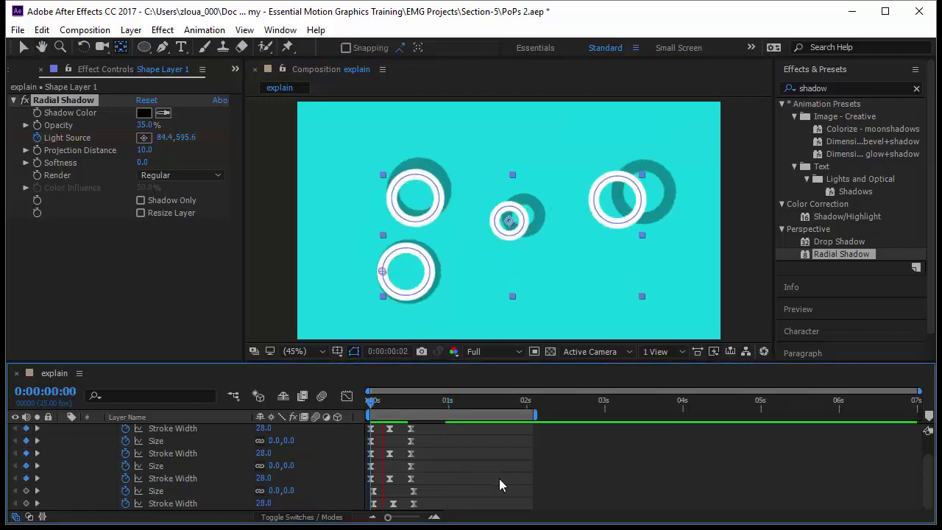
left_click(381, 405)
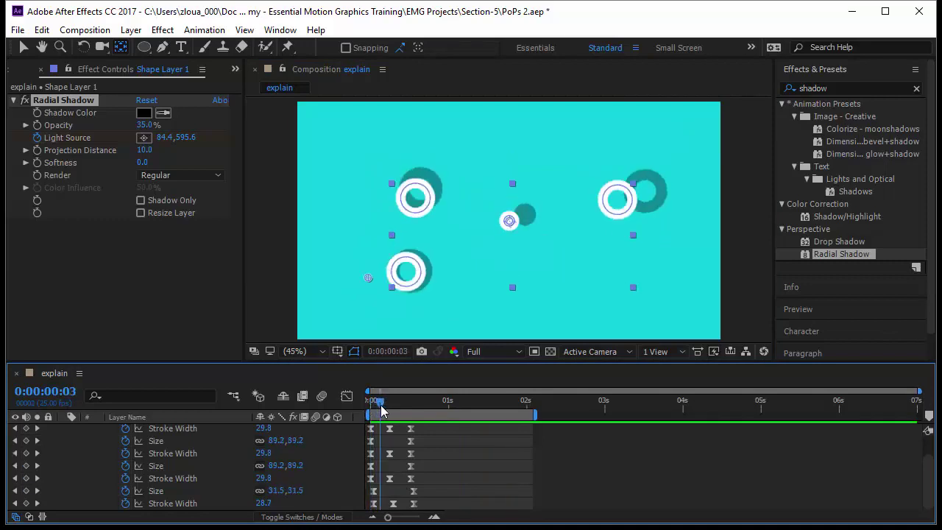
left_click_drag(381, 410, 315, 433)
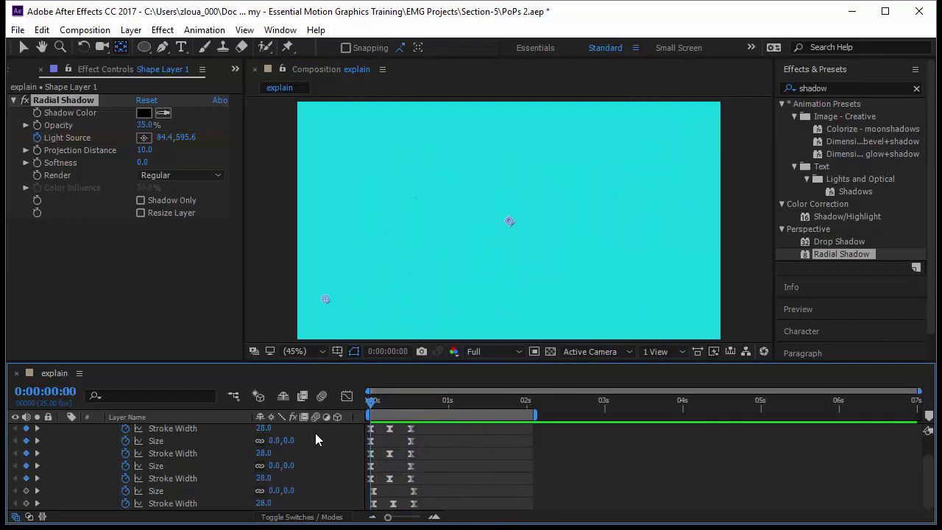
left_click_drag(375, 410, 393, 410)
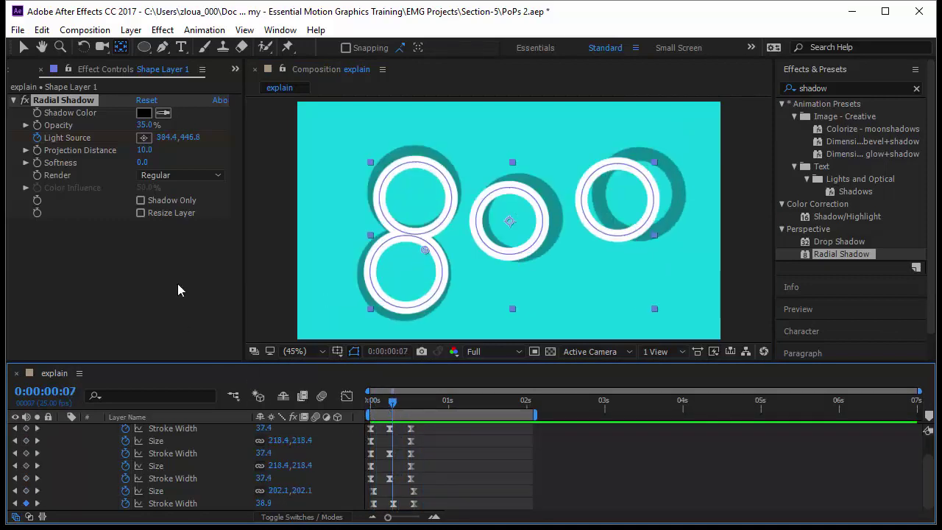
Place the Radial Shadow light source near the top of the composition, at 553.3,57.8.
left_click(37, 139)
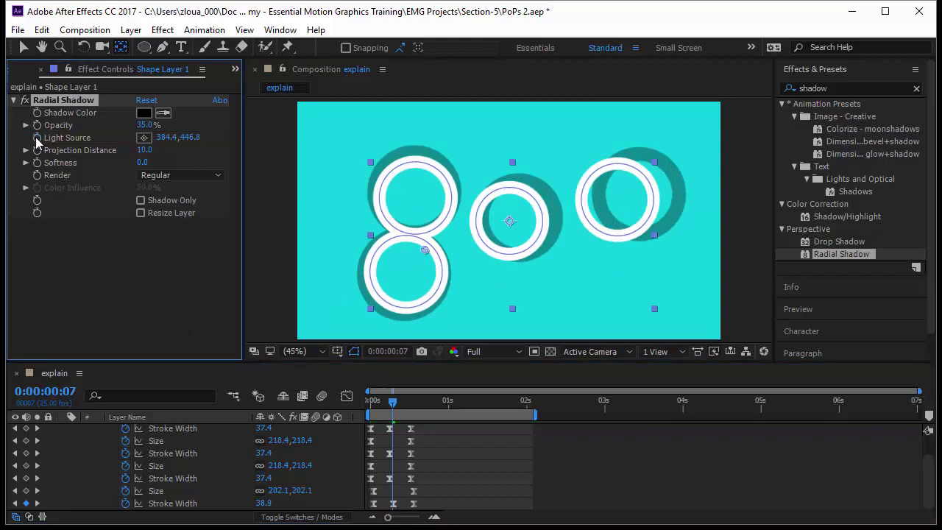
left_click(143, 138)
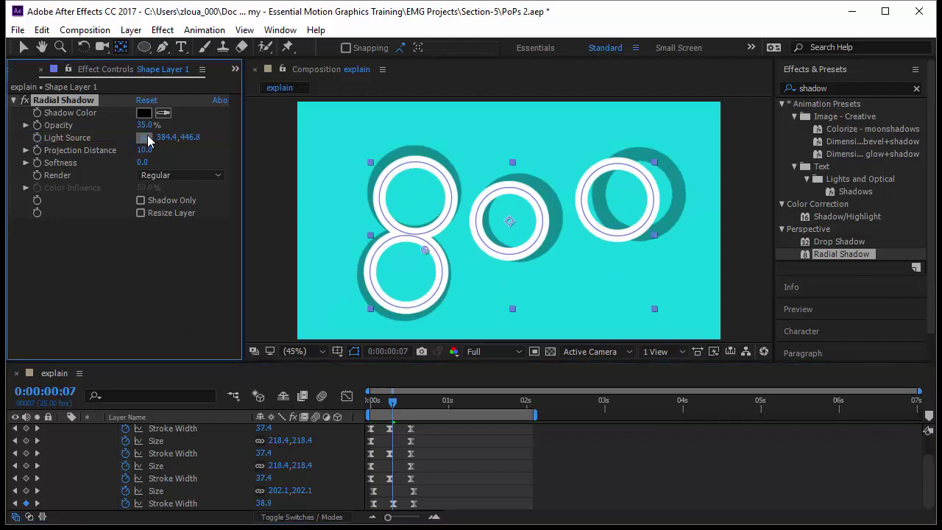
left_click(488, 139)
mouse_move(491, 135)
left_mouse_down()
mouse_move(484, 4)
mouse_move(481, 121)
left_mouse_up()
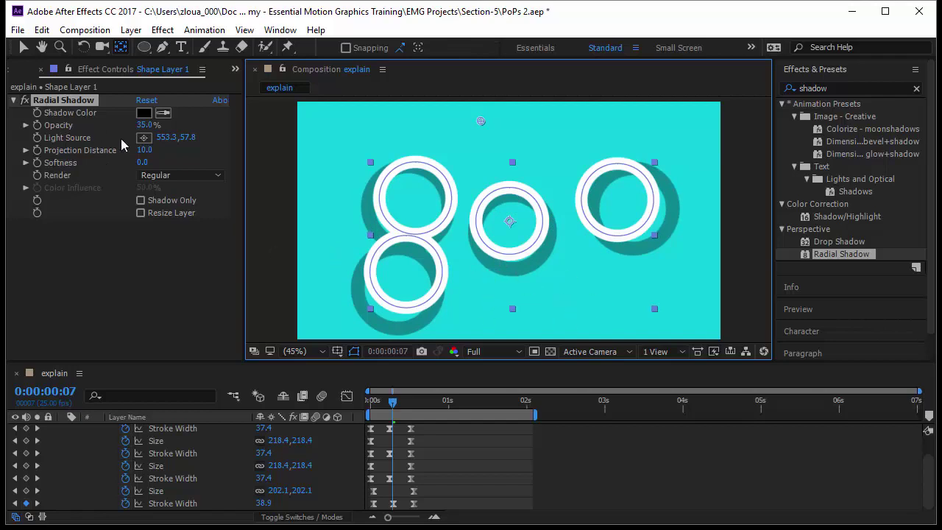
Set Radial Shadow Projection Distance to 32.9 and Softness to 1.4, leaving Render on Regular.
left_click_drag(143, 151, 253, 176)
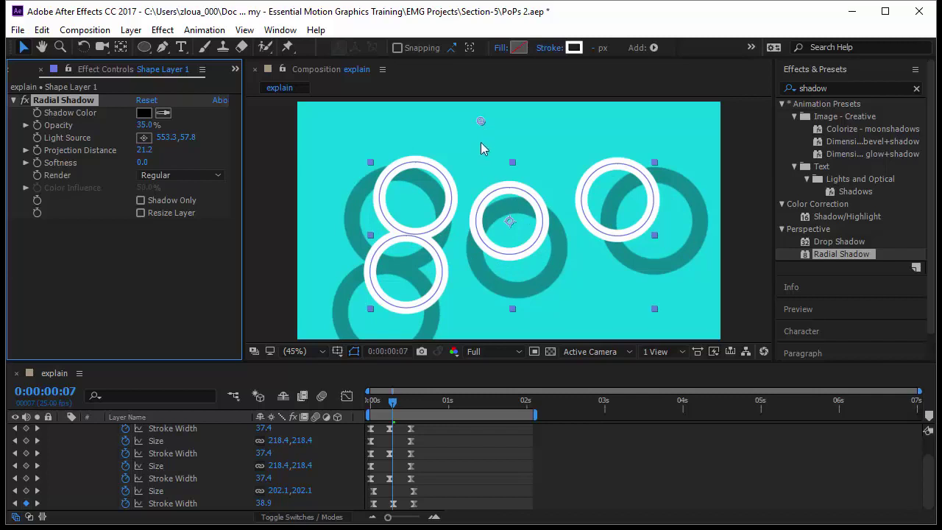
left_click_drag(145, 150, 217, 161)
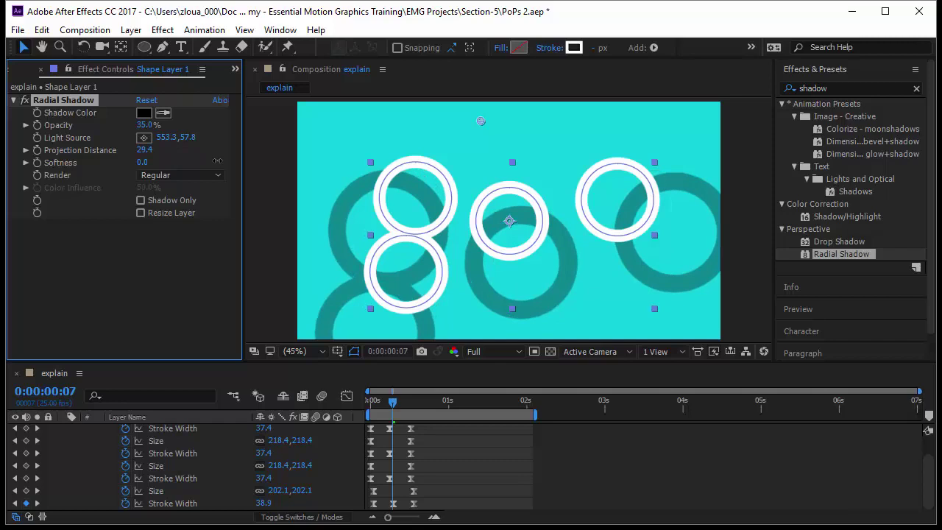
left_click_drag(217, 161, 244, 161)
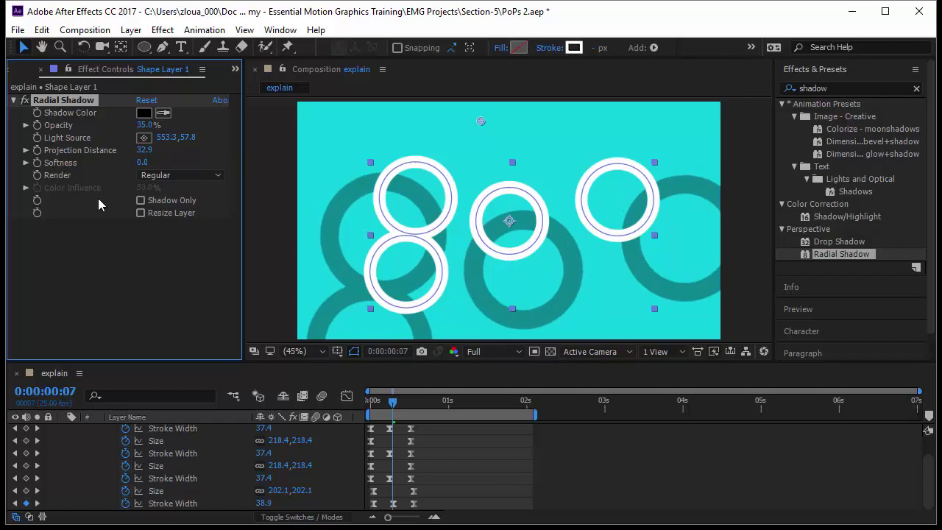
mouse_move(142, 162)
left_mouse_down()
mouse_move(170, 164)
mouse_move(157, 165)
left_mouse_up()
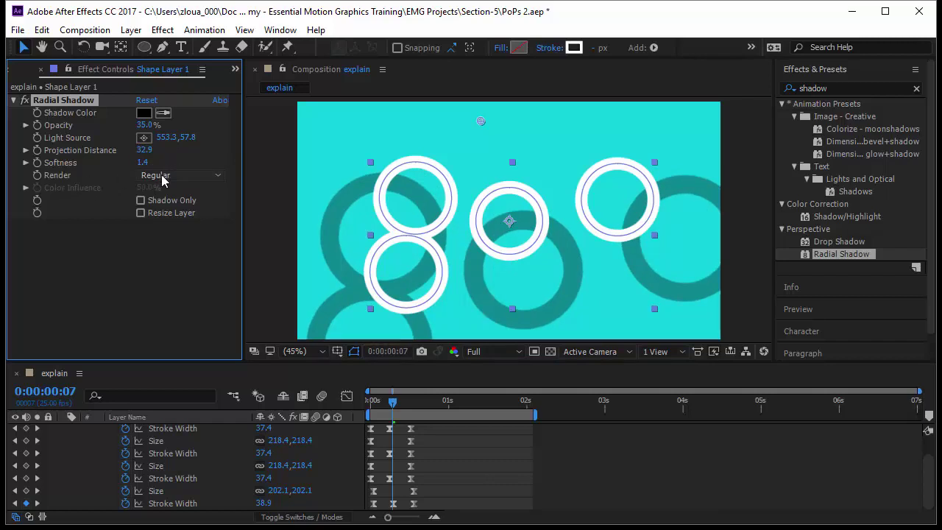
left_click(164, 177)
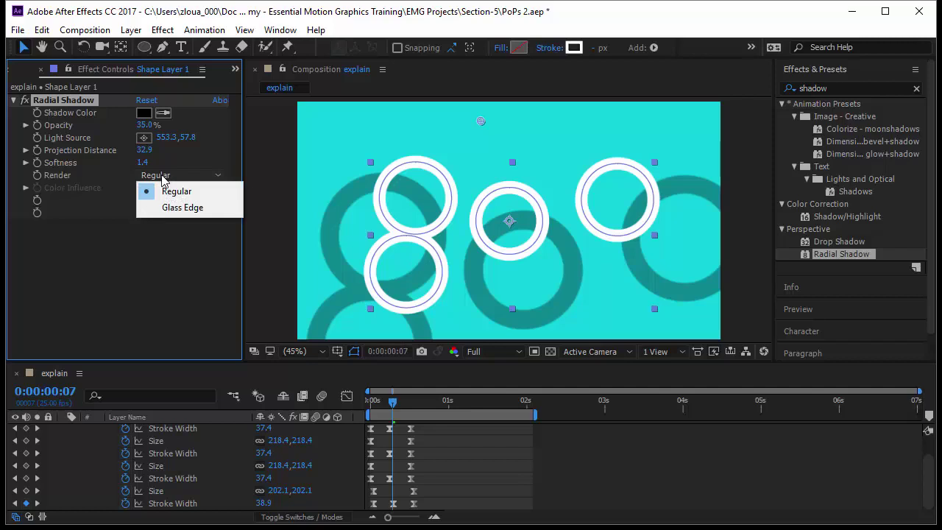
left_click(169, 243)
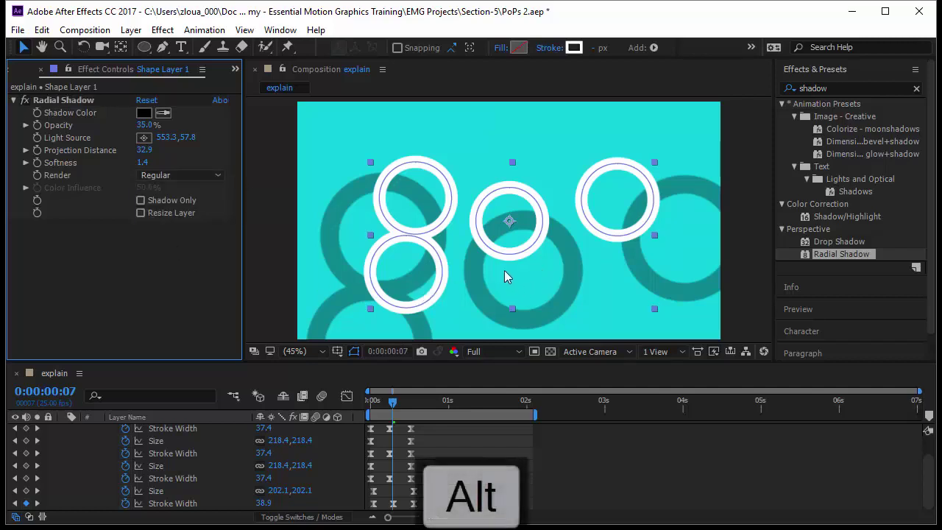
Switch the Radial Shadow render style to Glass Edge.
scroll(504, 250, "up", 3)
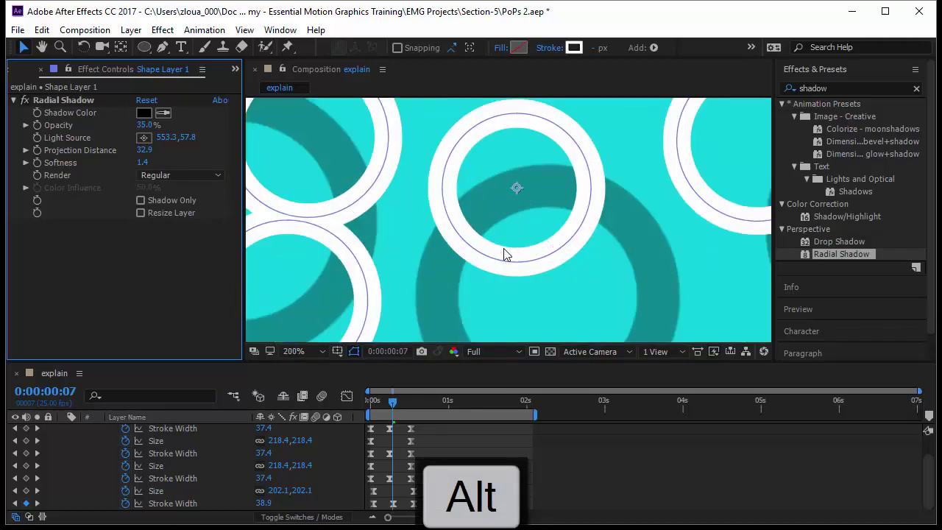
scroll(505, 253, "up", 2)
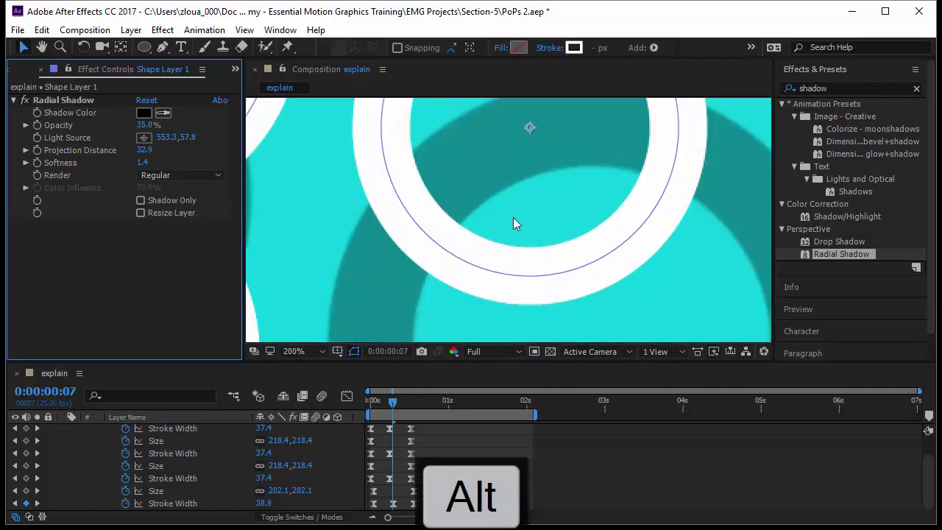
left_click(173, 175)
left_click(180, 209)
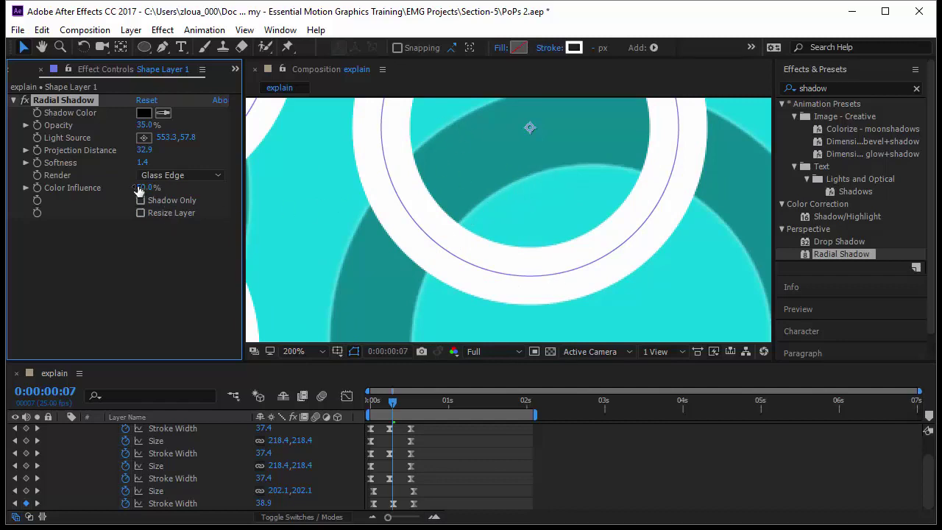
Scrub the shadow's Color Influence up to about 99%.
left_click_drag(149, 187, 257, 209)
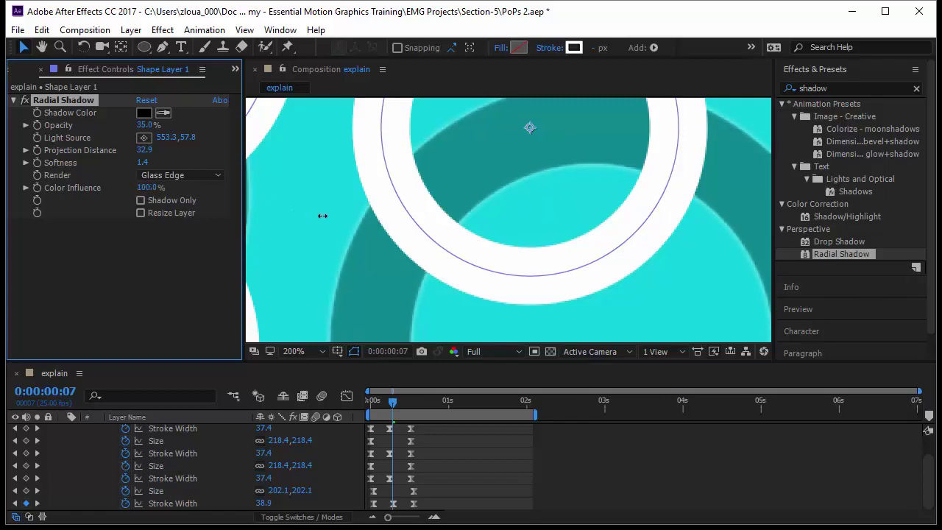
left_click_drag(329, 218, 236, 217)
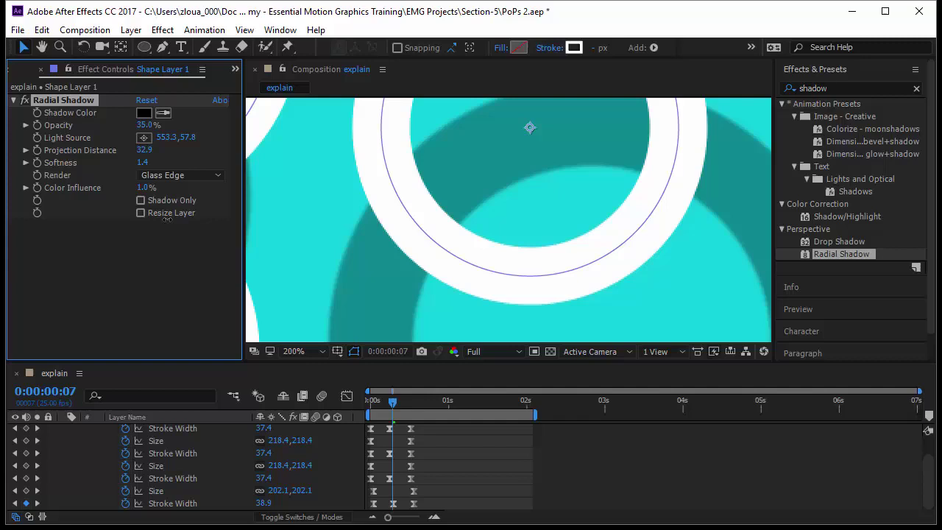
left_click_drag(170, 220, 312, 214)
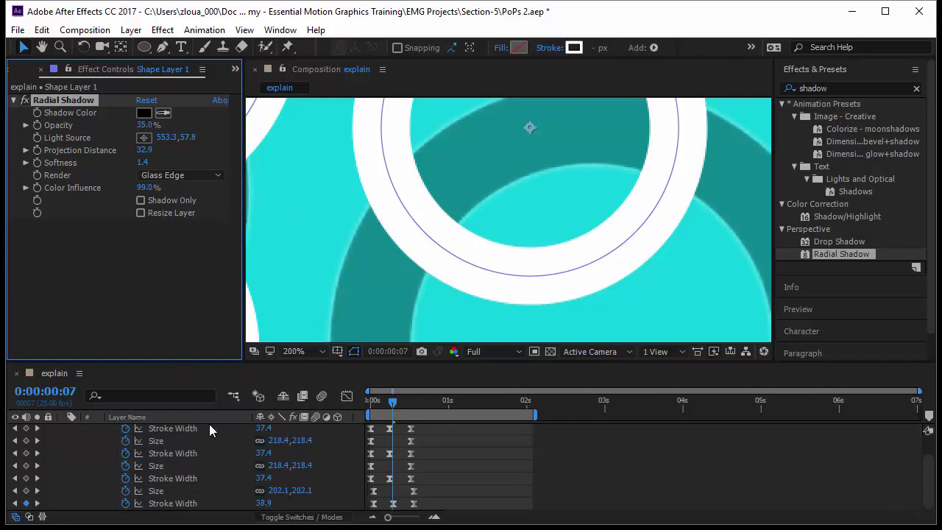
left_click(574, 49)
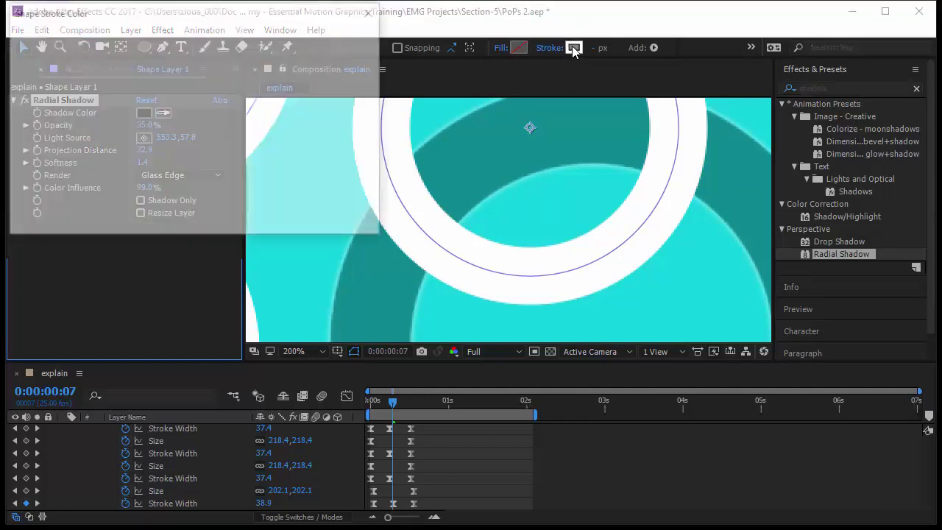
left_click(229, 97)
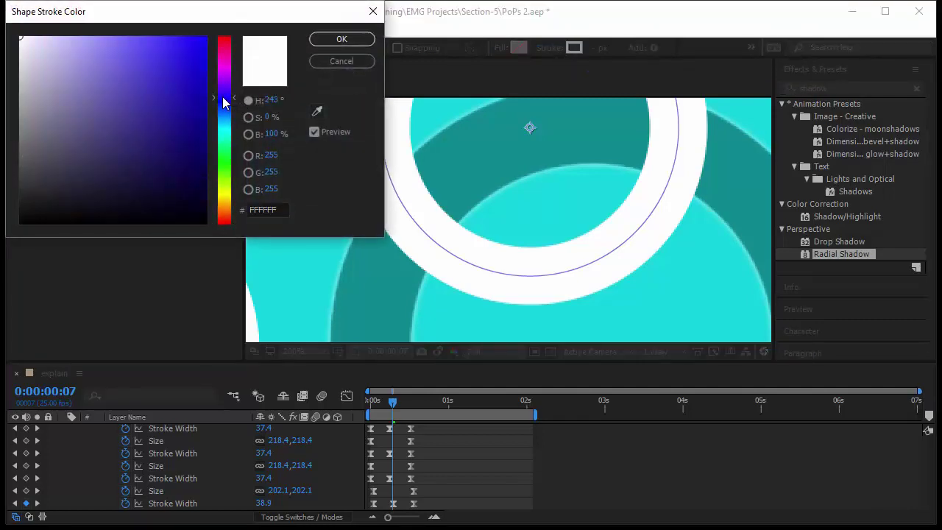
left_click(229, 102)
left_click(194, 109)
left_click_drag(222, 76, 222, 75)
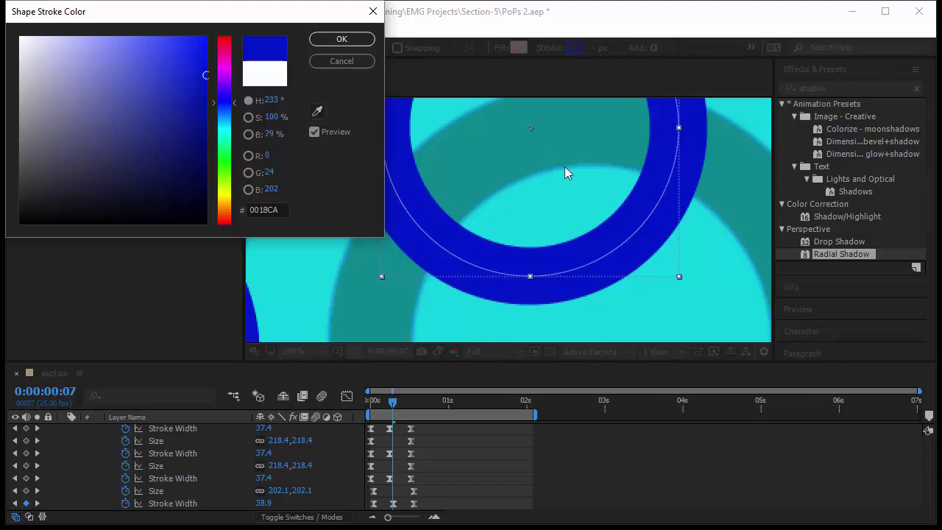
left_click(356, 63)
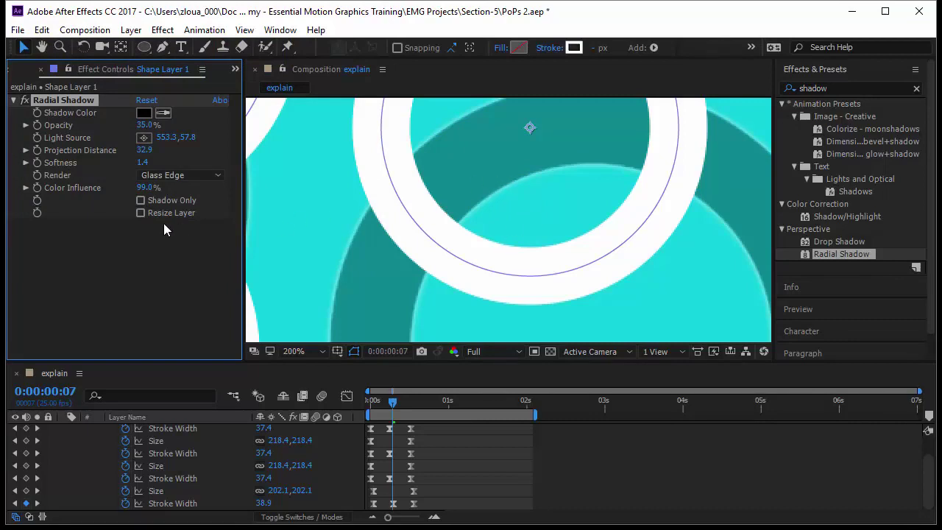
Lower Color Influence to 86.5%, preview Shadow Only briefly, then fit the composition in the viewer.
left_click_drag(149, 188, 128, 186)
left_click(140, 201)
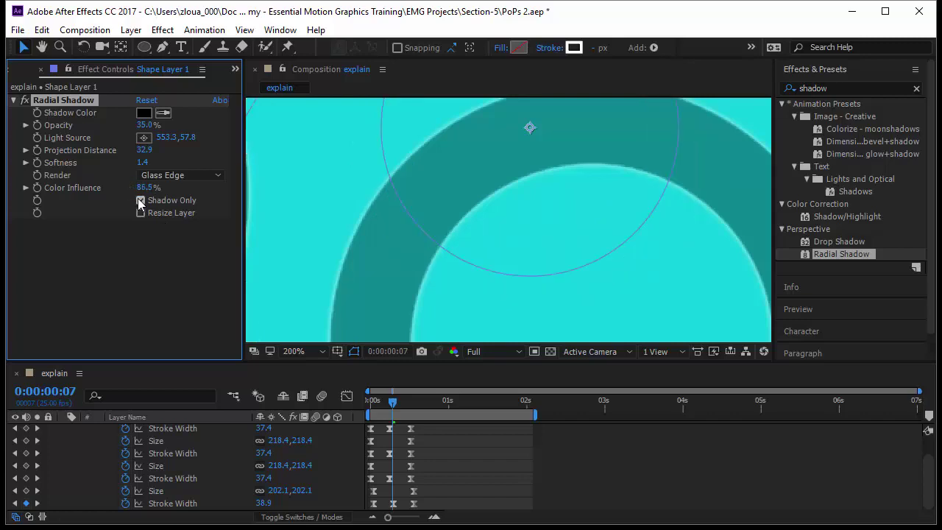
left_click(141, 200)
left_click(295, 351)
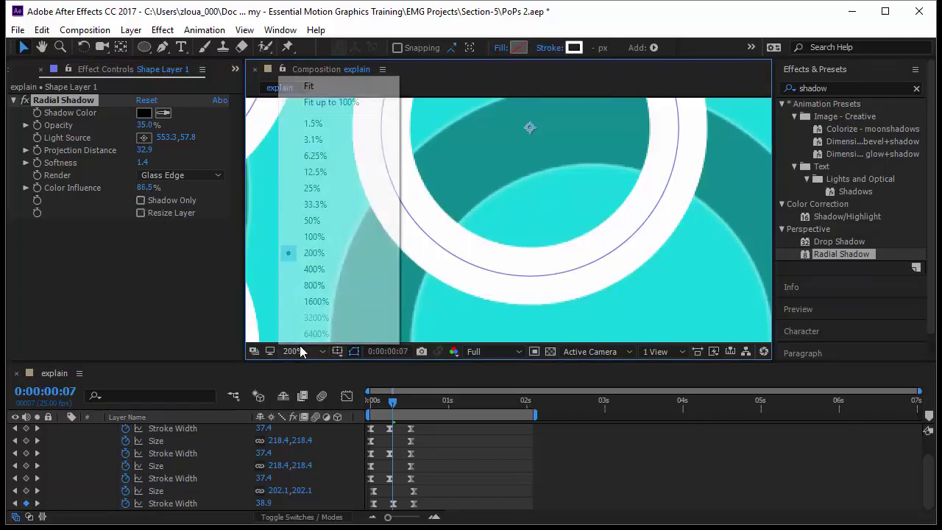
left_click(335, 102)
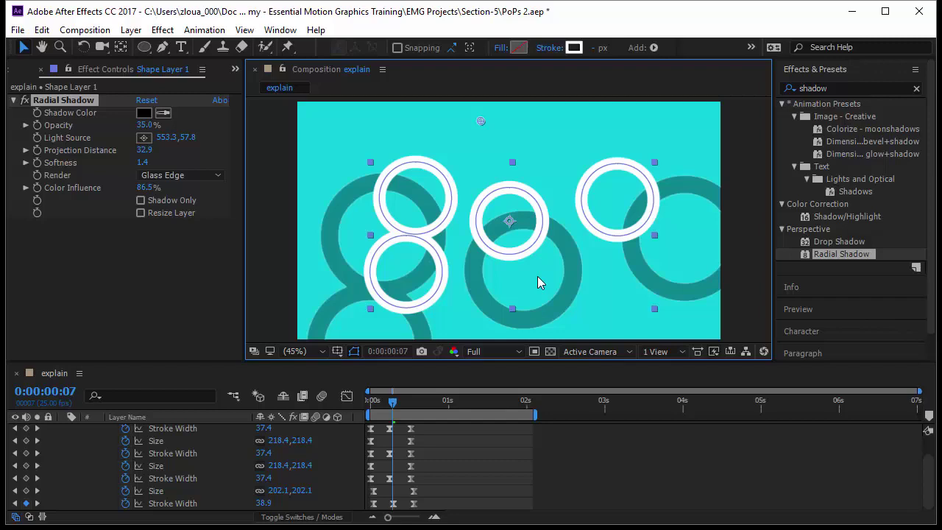
Move the light source to 571.1,177.8 and set Projection Distance 12.9, Opacity 17%, Softness 3.4.
left_click_drag(478, 123, 490, 174)
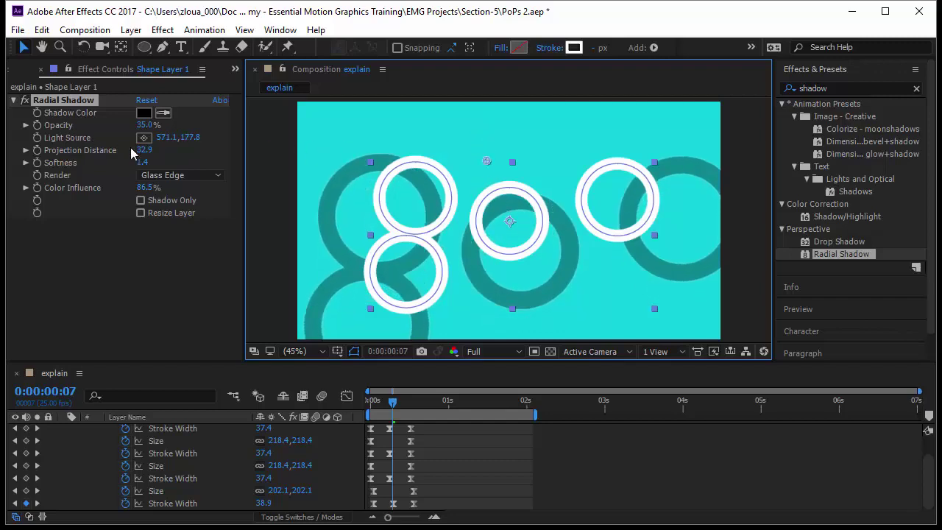
left_click_drag(140, 151, 26, 184)
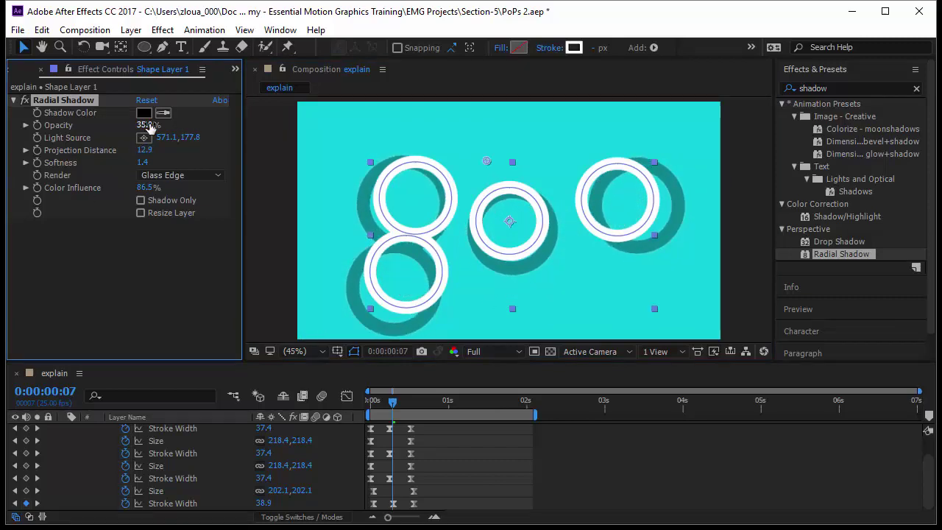
left_click_drag(149, 127, 129, 134)
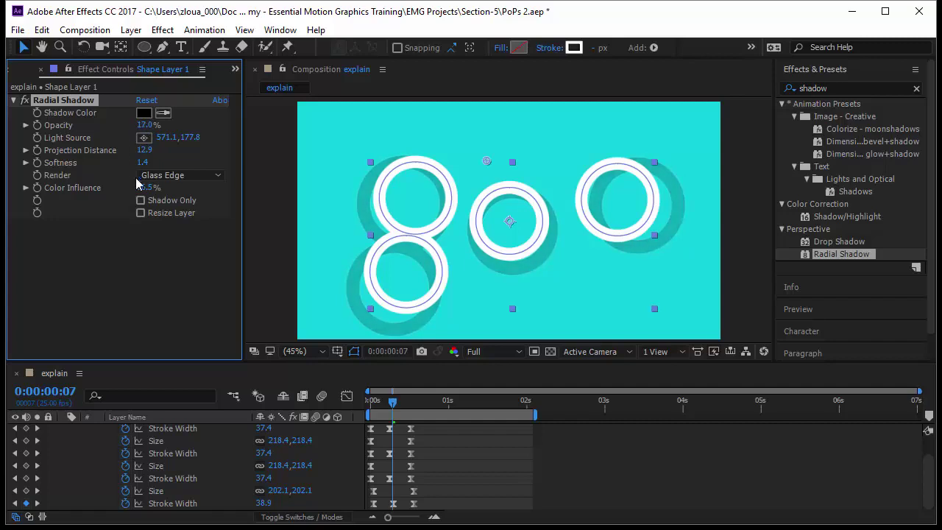
left_click_drag(144, 169, 162, 174)
Play the ring animation from the first frame to preview the Glass Edge shadows.
key("Home")
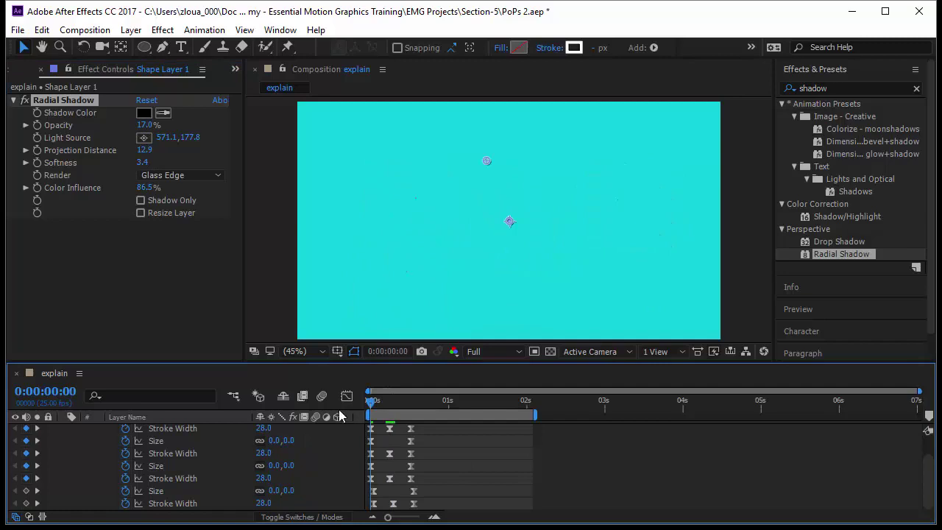
key("space")
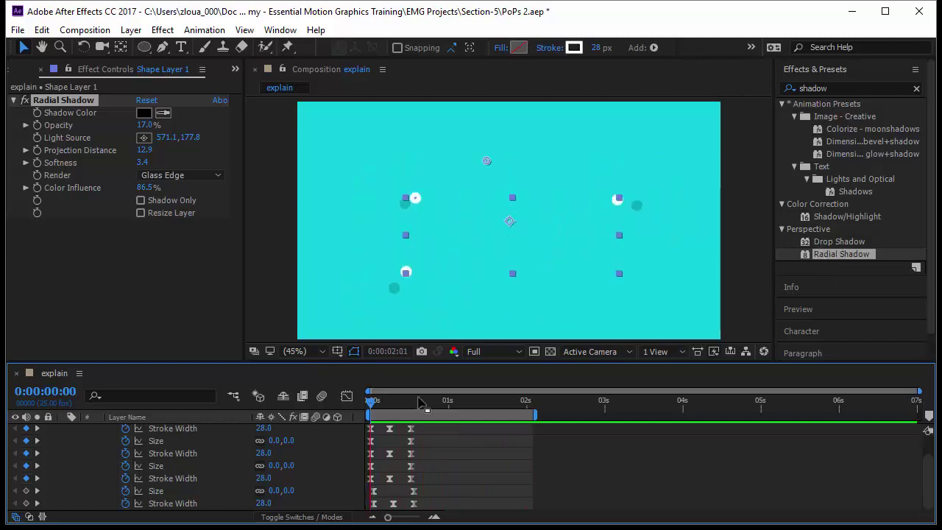
scroll(195, 440, "up", 1)
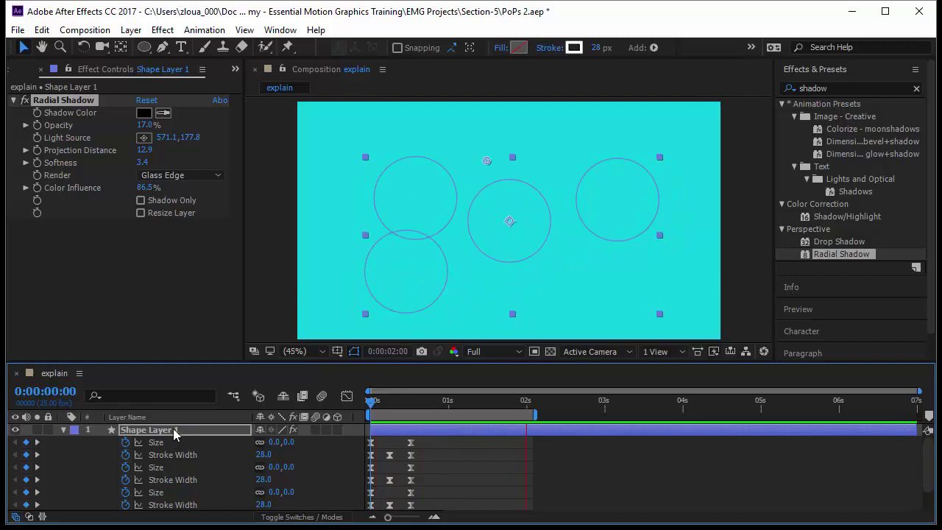